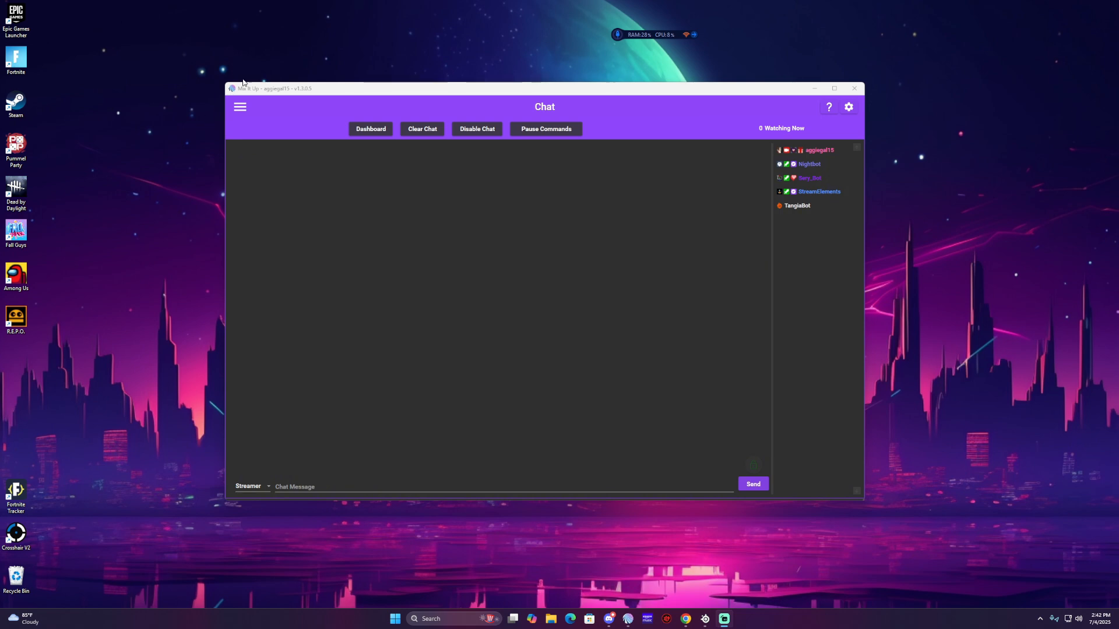
# Open the Commands page and look through the commands listed in the Chat commands group
pyautogui.click(243, 111)
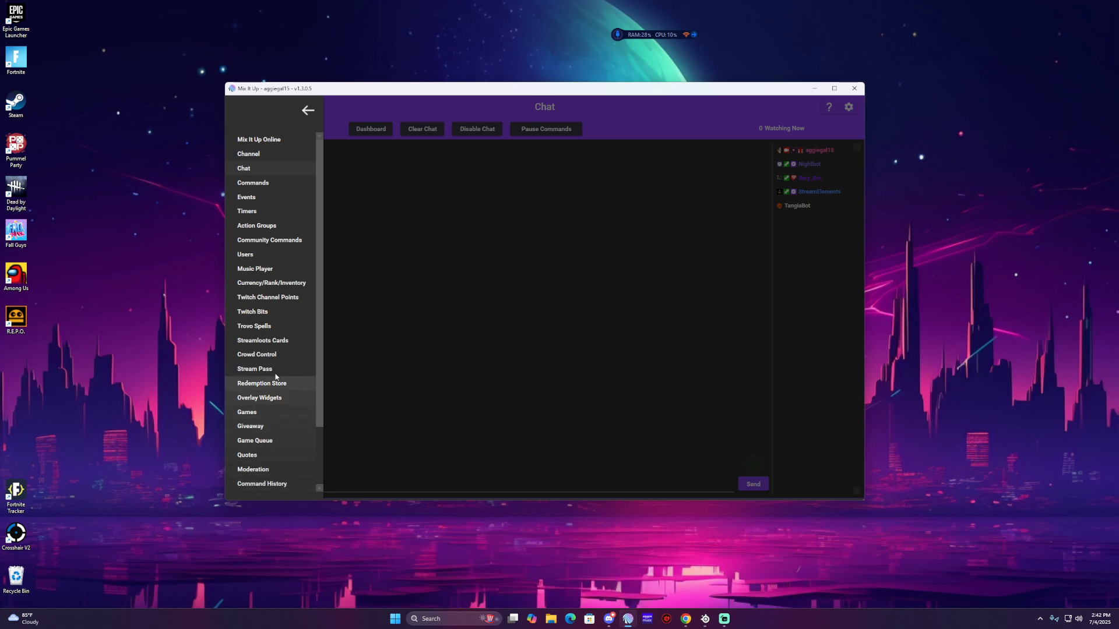
pyautogui.click(276, 184)
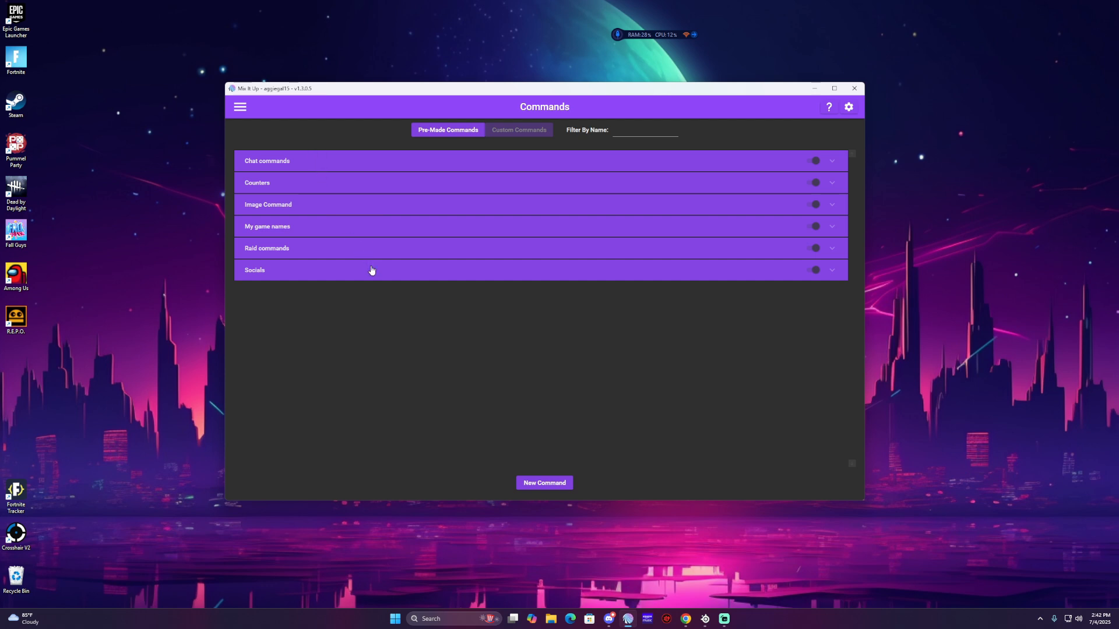
pyautogui.click(290, 161)
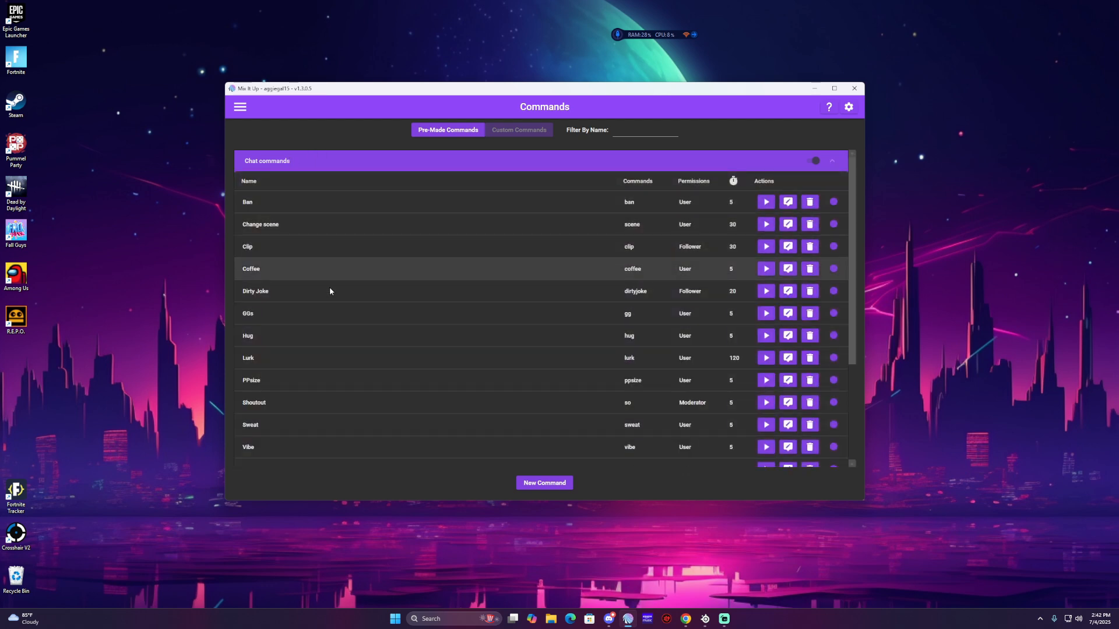
pyautogui.scroll(-1, 344, 233)
pyautogui.scroll(-2, 352, 331)
pyautogui.scroll(3, 353, 332)
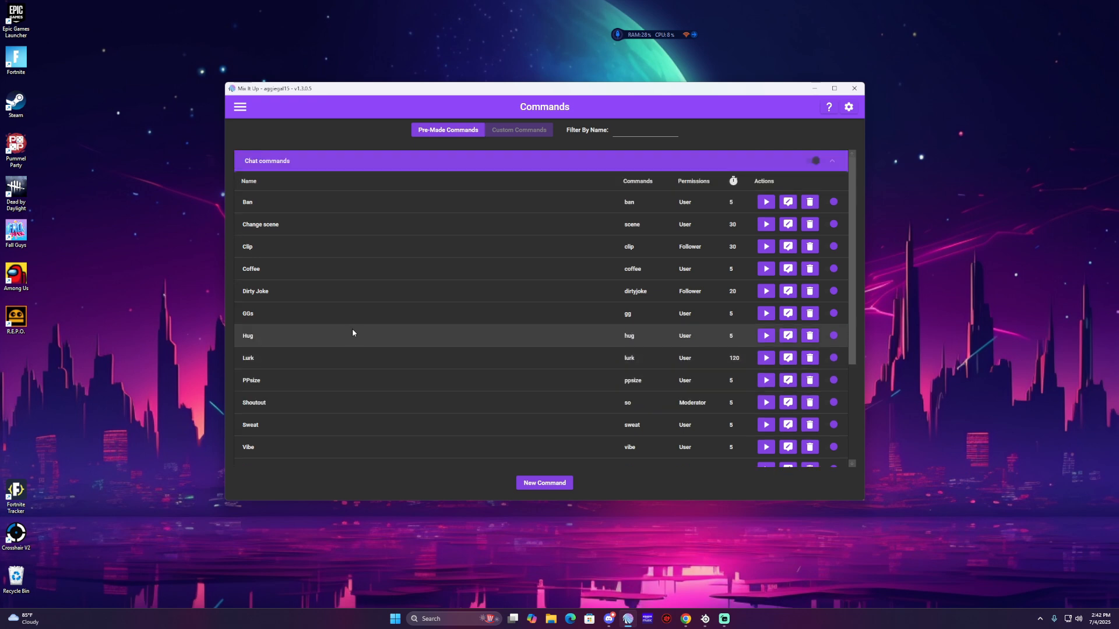
pyautogui.click(322, 166)
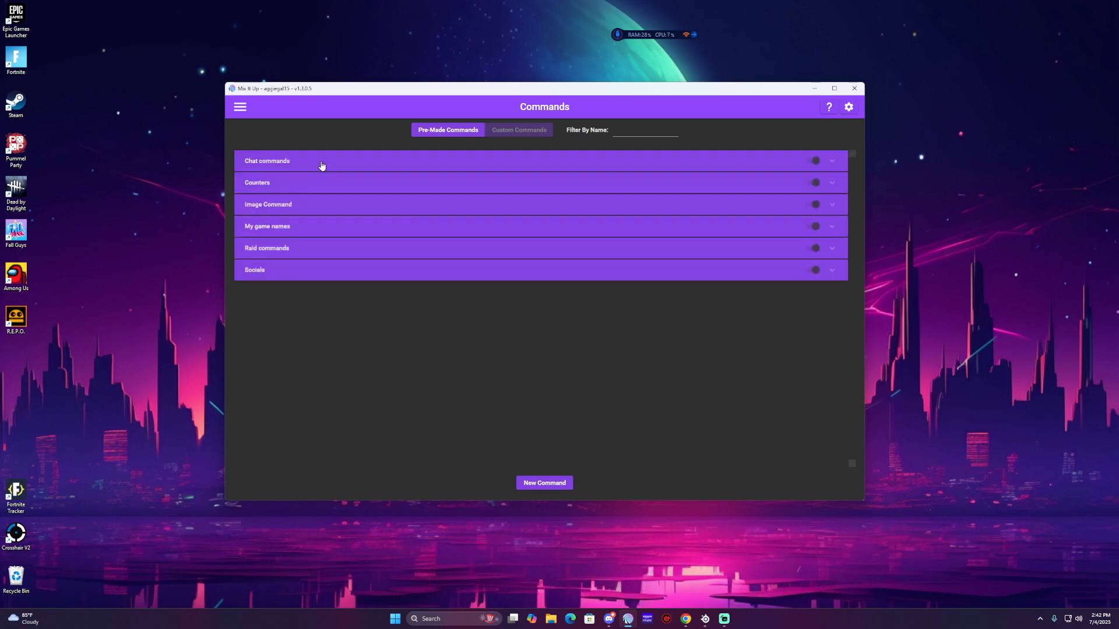
# Look through the commands in the Image Command and My game names groups, and collapse both groups
pyautogui.click(316, 210)
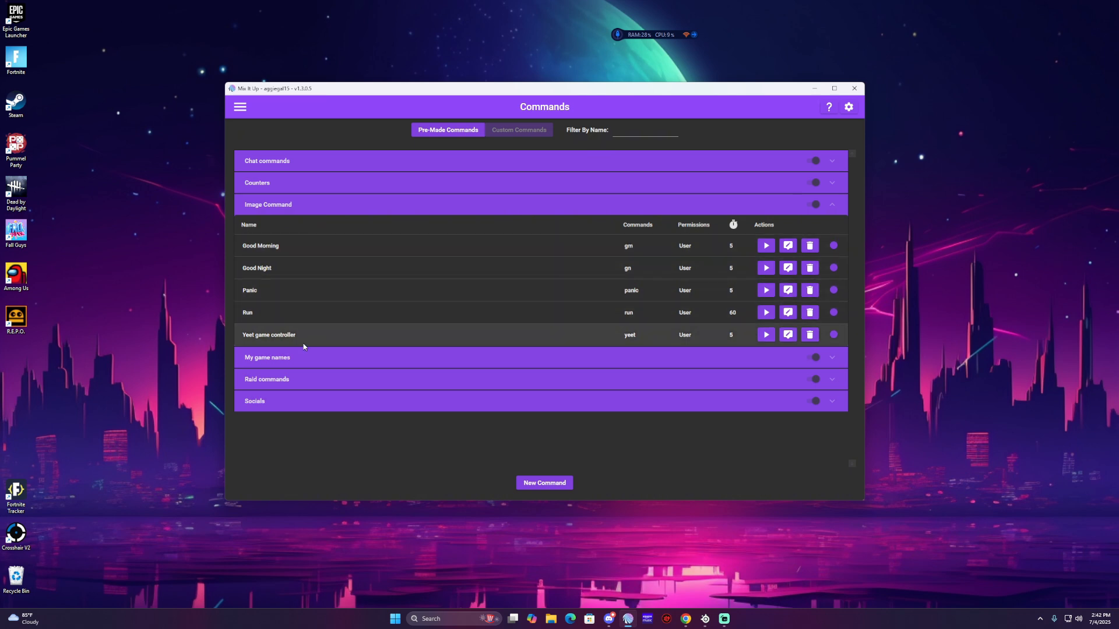
pyautogui.click(301, 358)
pyautogui.scroll(-1, 318, 379)
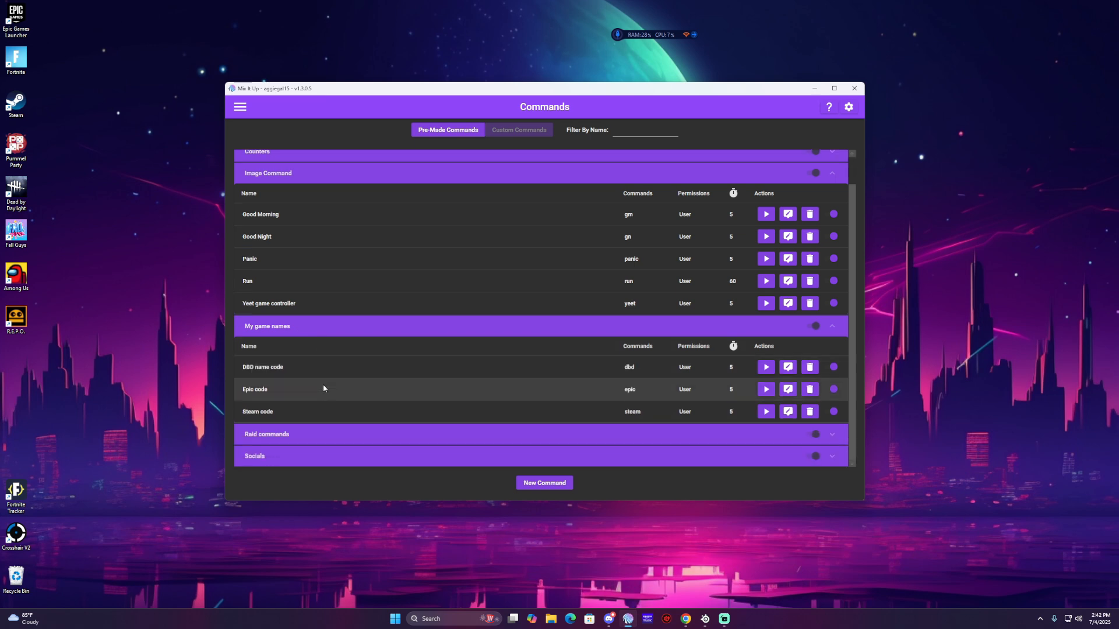
pyautogui.click(318, 433)
pyautogui.click(320, 427)
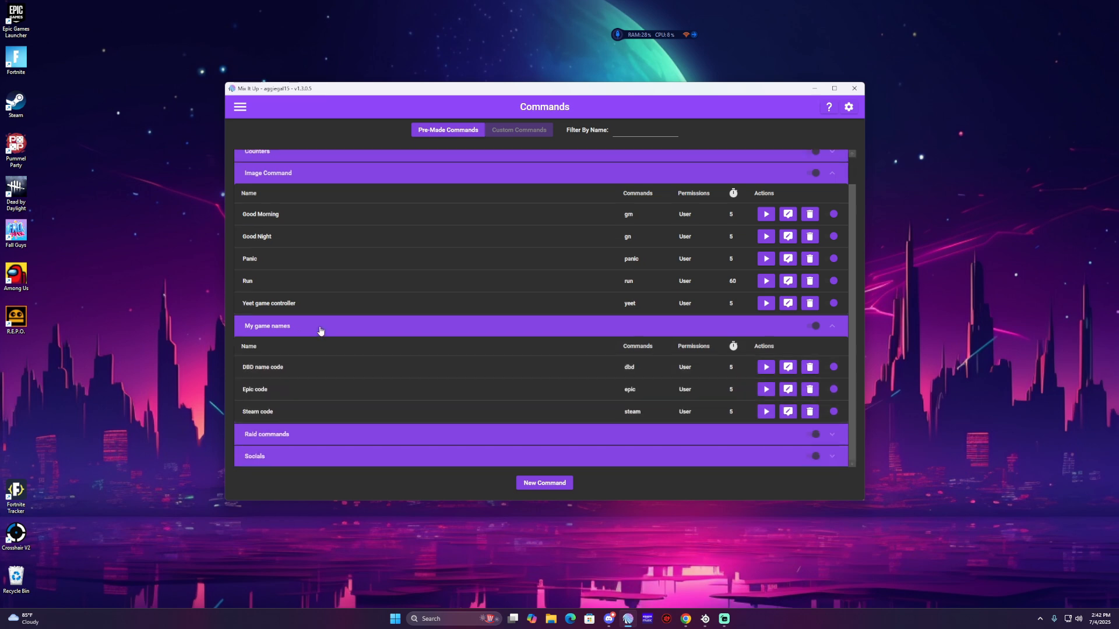
pyautogui.click(319, 329)
pyautogui.click(312, 207)
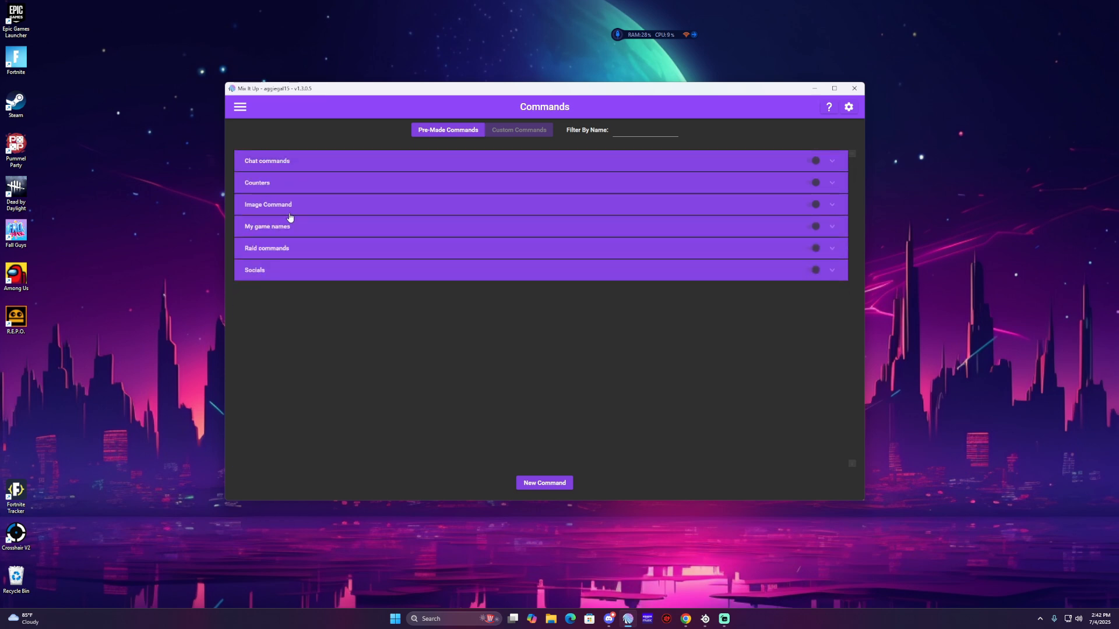
# Set the Command Lock System to Singular in the command settings and return to the Commands page
pyautogui.click(241, 107)
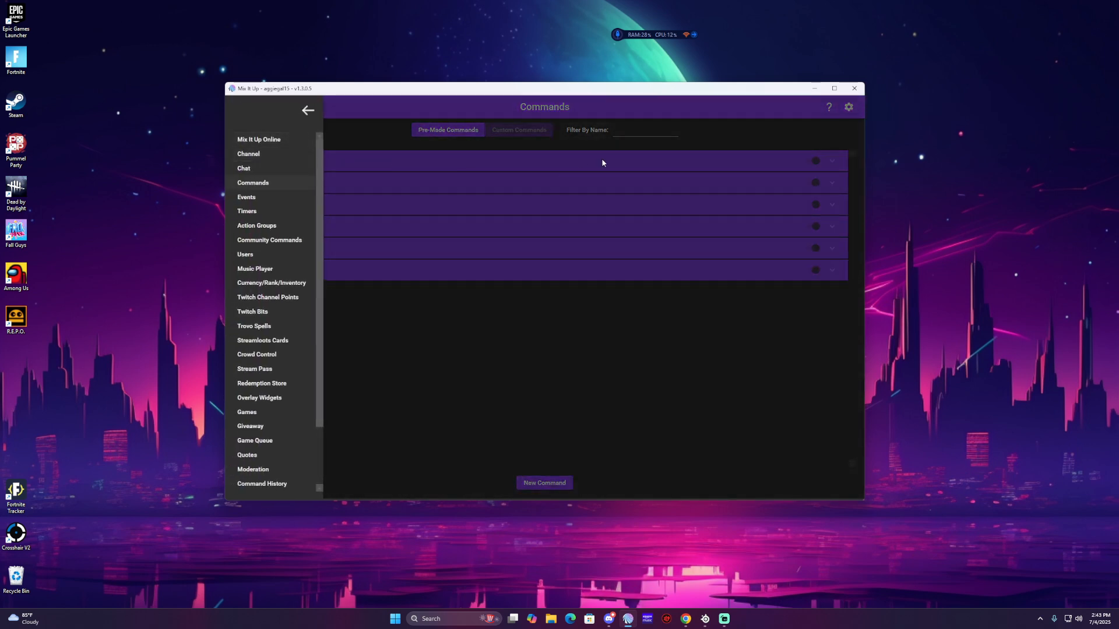
pyautogui.click(795, 124)
pyautogui.click(849, 108)
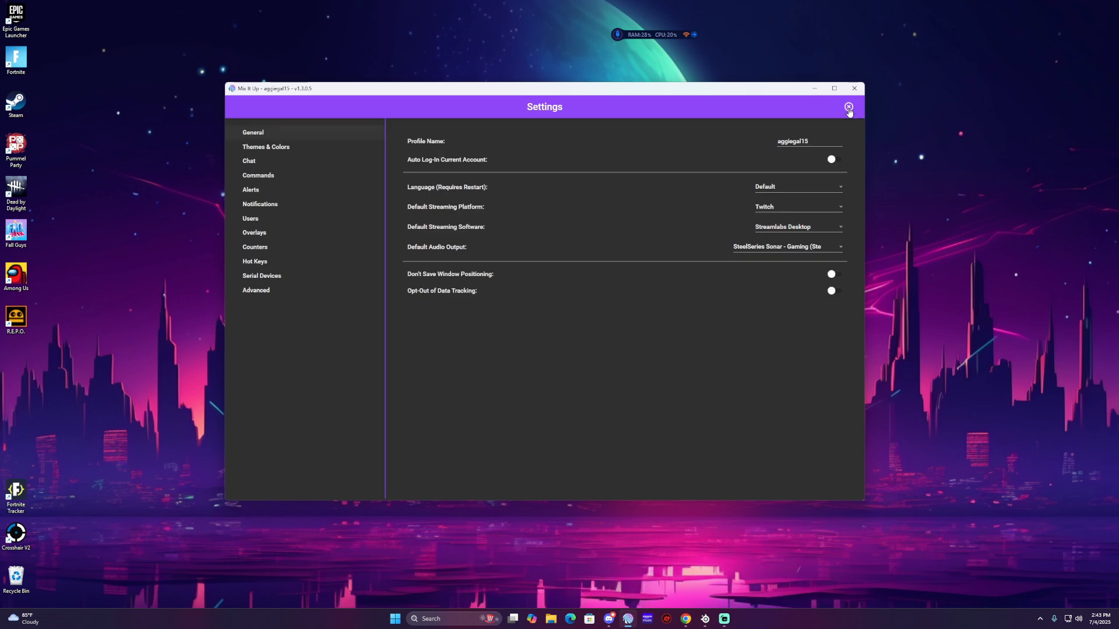
pyautogui.click(260, 180)
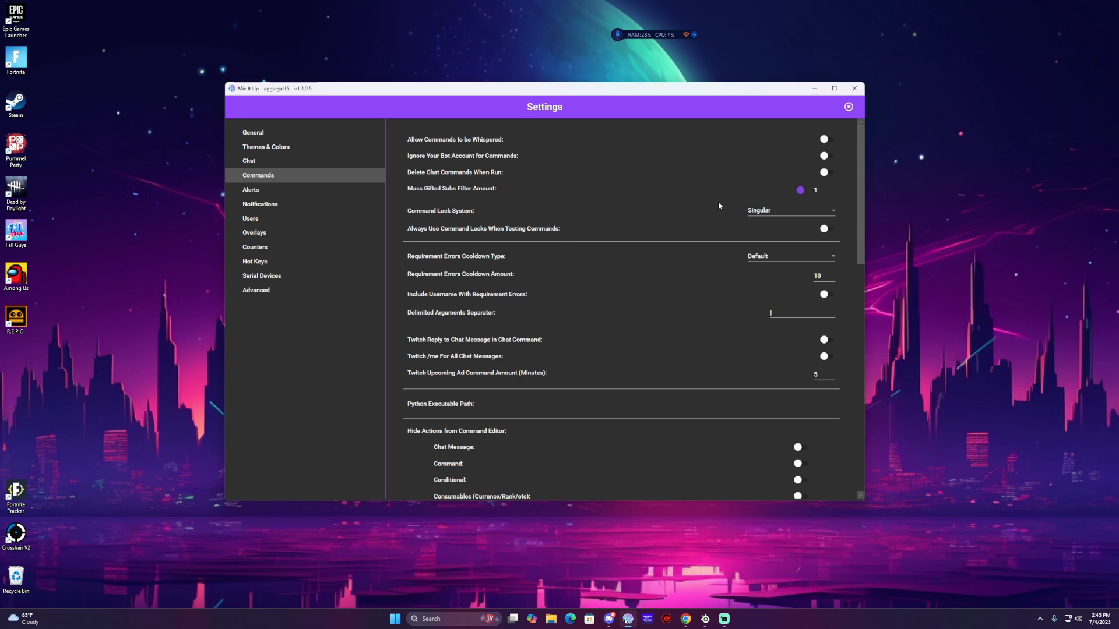
pyautogui.click(774, 213)
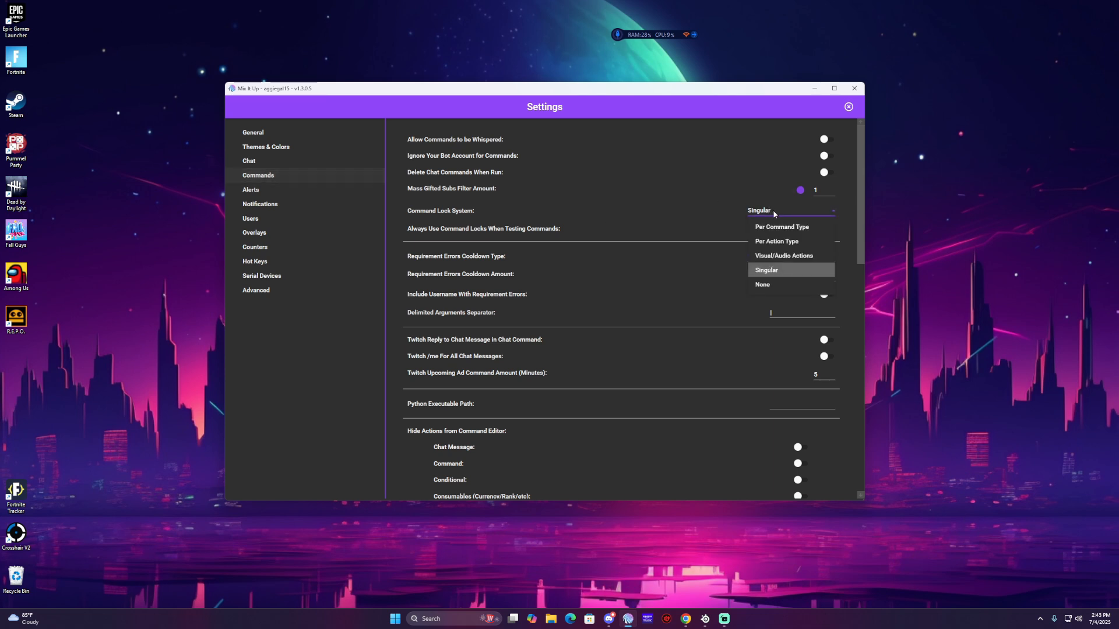
pyautogui.click(768, 270)
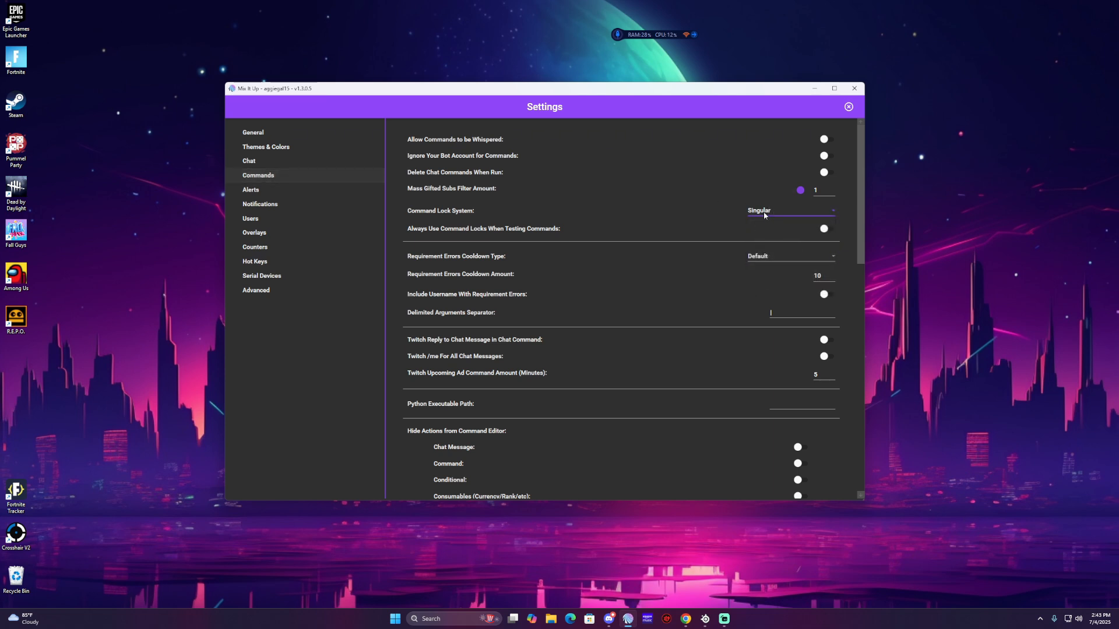
pyautogui.moveTo(758, 213)
pyautogui.click(848, 107)
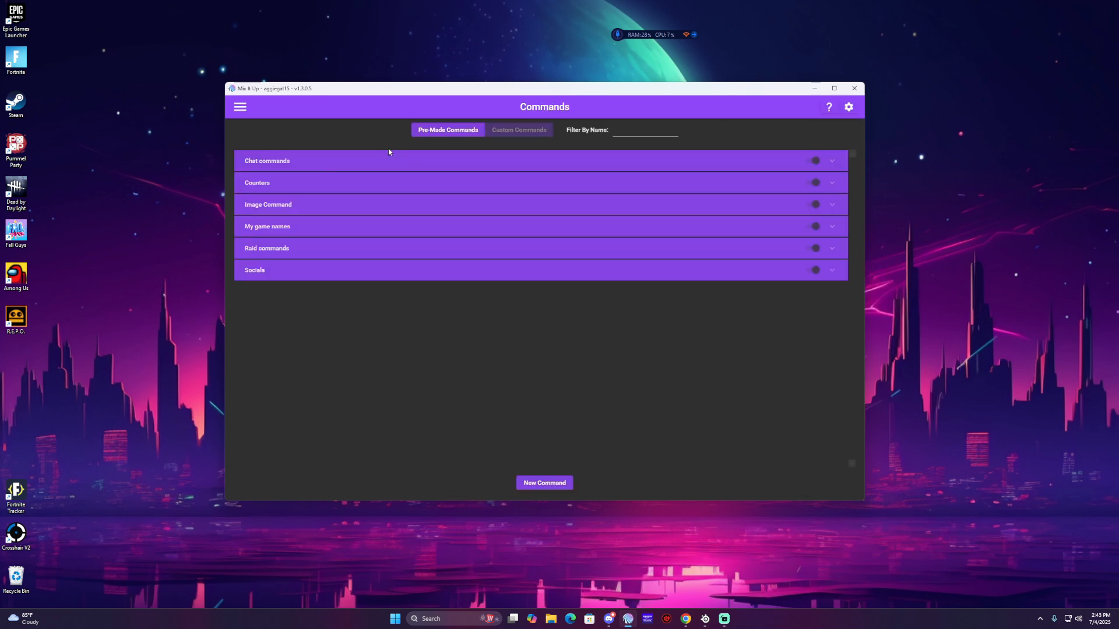
# Expand the Chat commands group and review the cooldown of each command
pyautogui.click(301, 163)
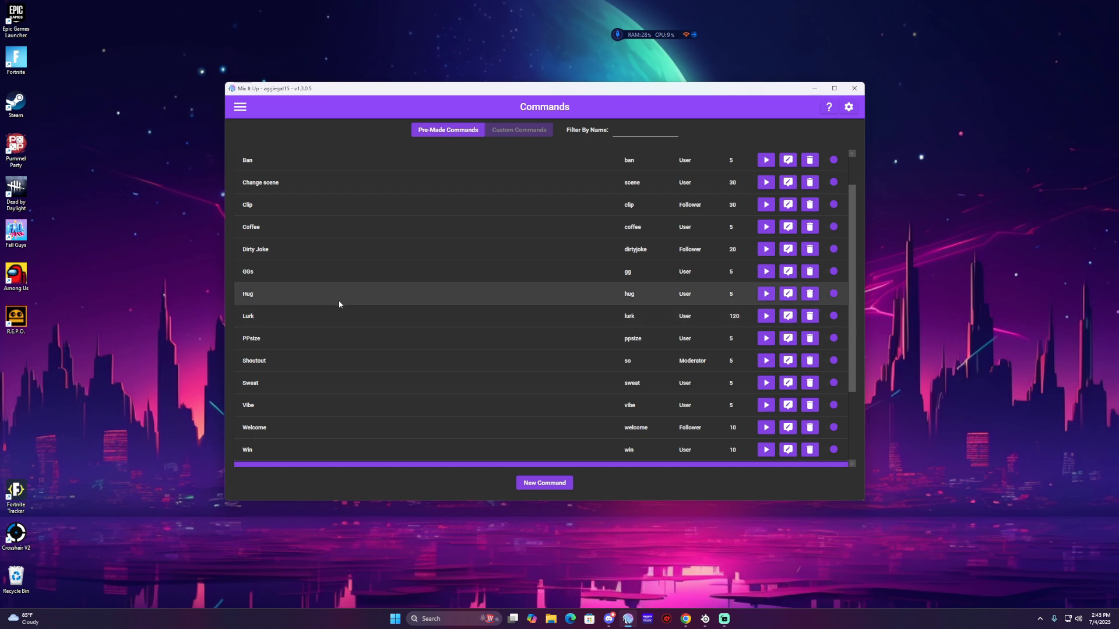
pyautogui.scroll(1, 745, 233)
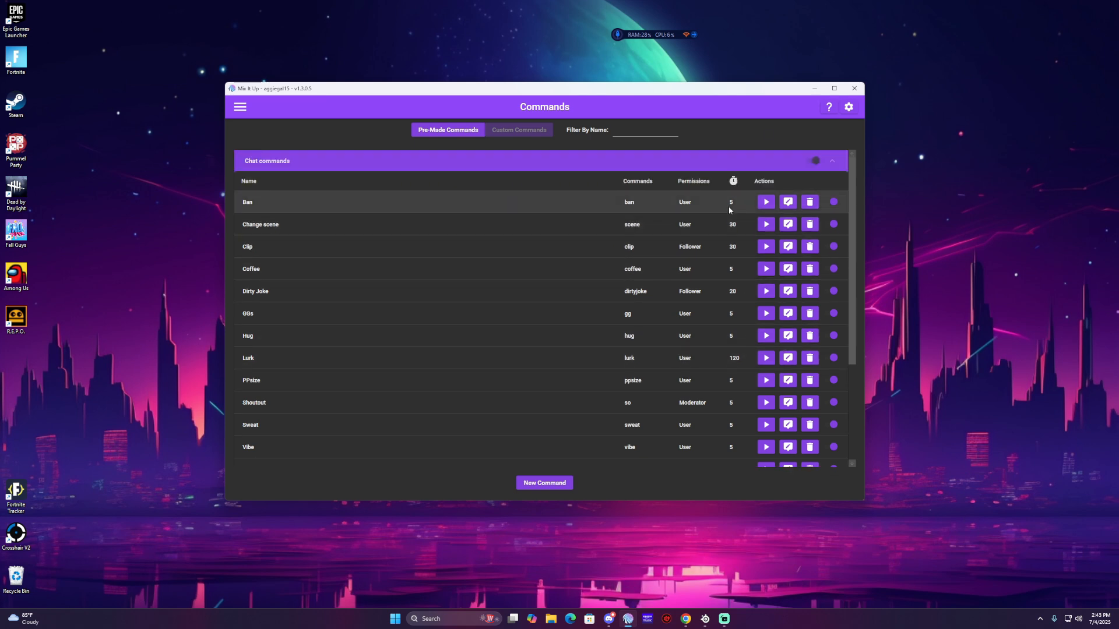
pyautogui.scroll(-1, 730, 310)
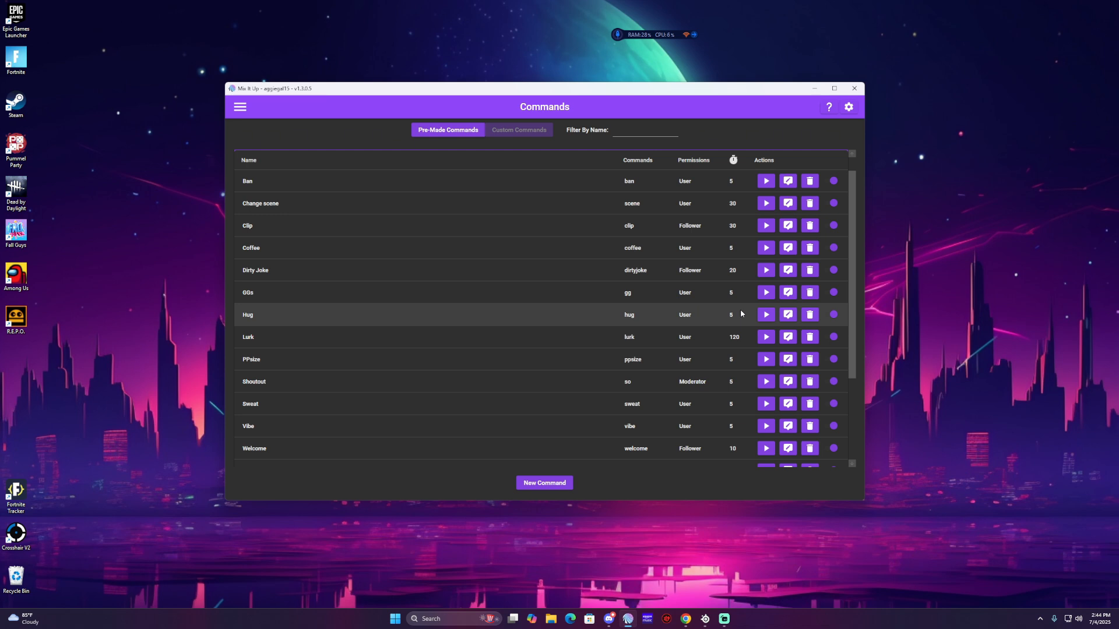
# View the cooldown type options of the Hug command, choose Standard, and close its editor
pyautogui.click(788, 314)
pyautogui.click(656, 221)
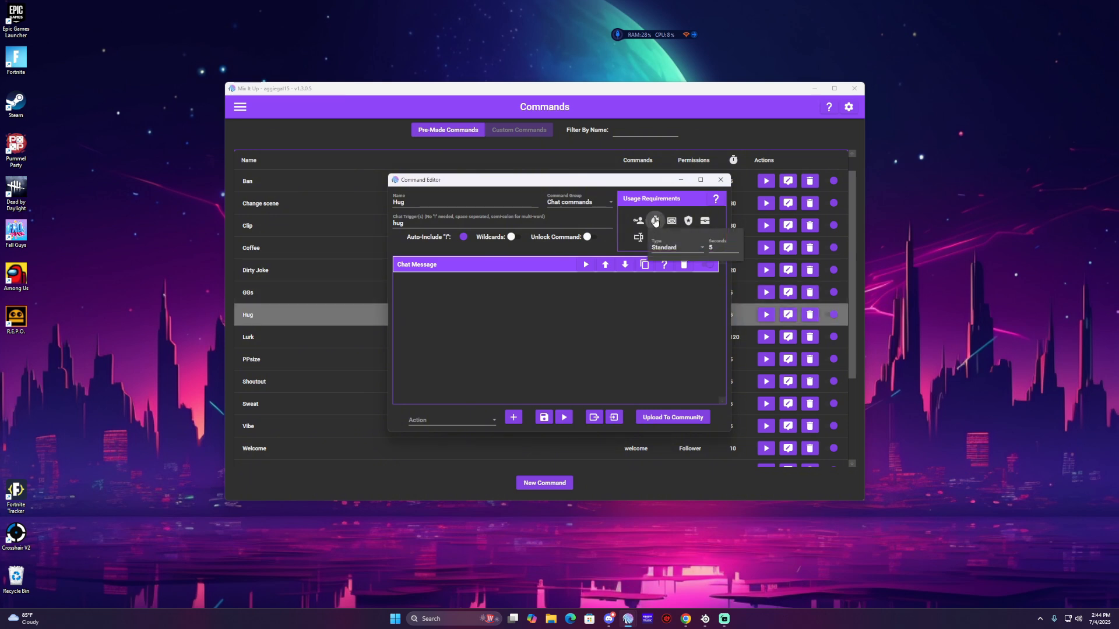
pyautogui.click(664, 251)
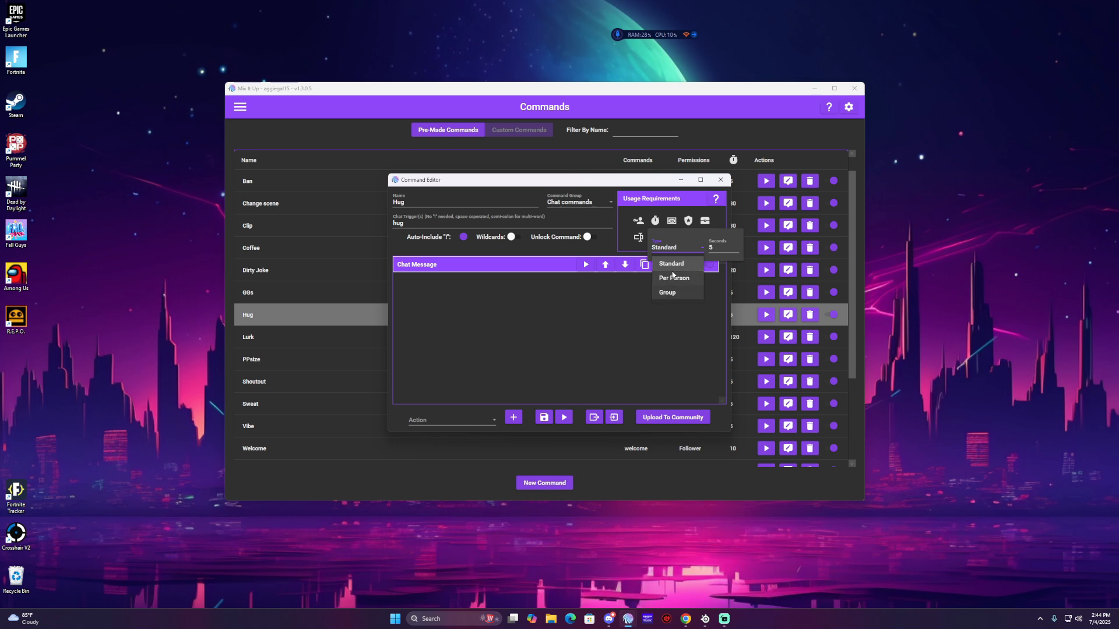
pyautogui.click(671, 263)
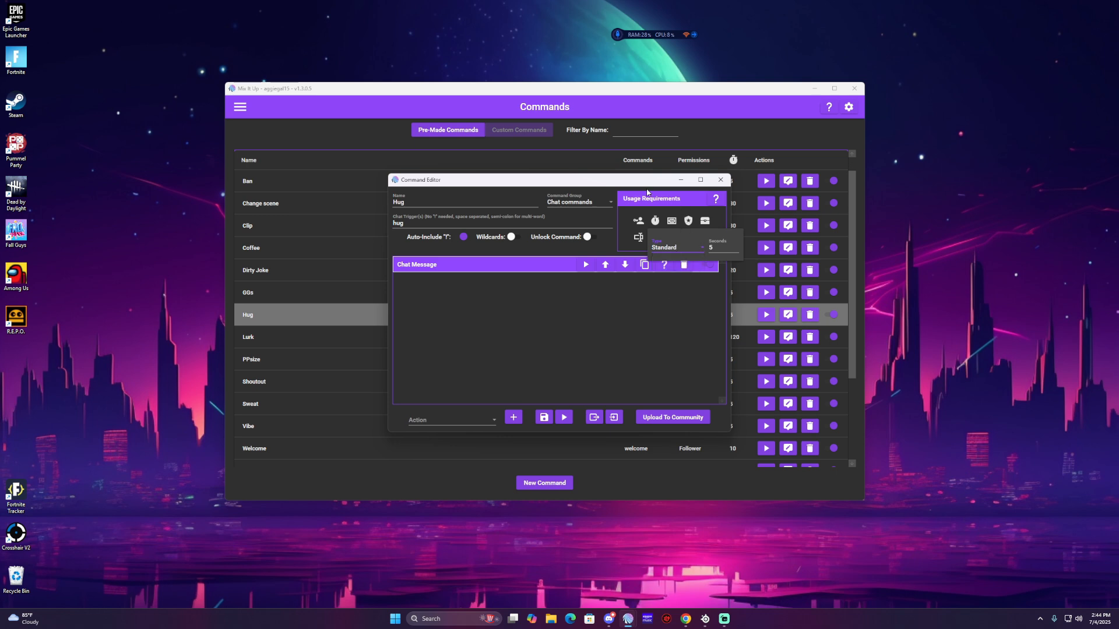
pyautogui.click(721, 180)
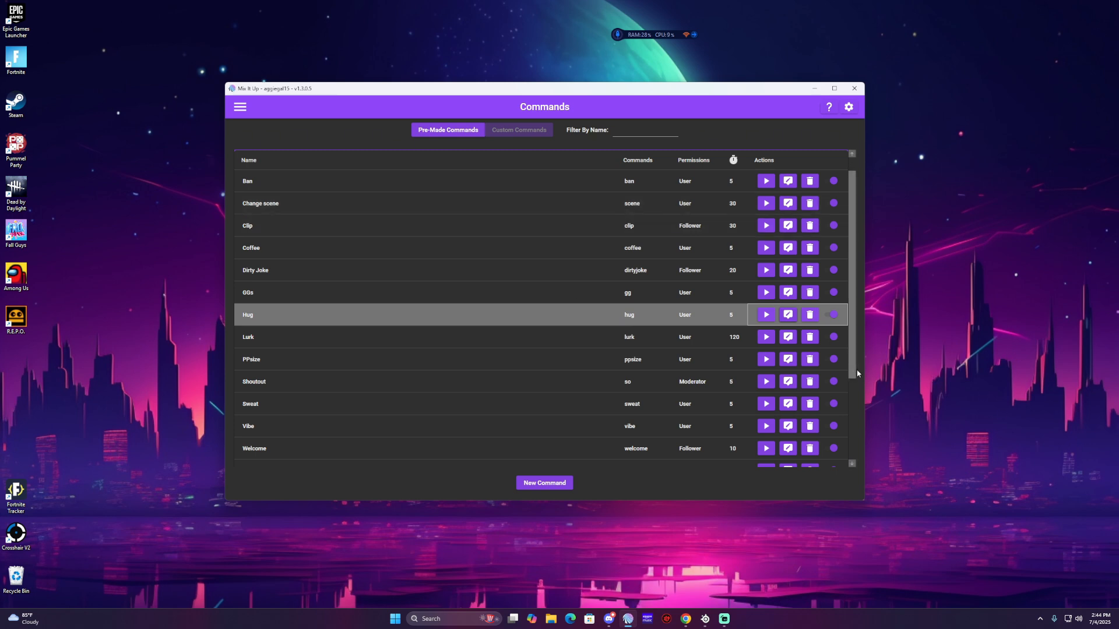
# Collapse the Chat commands group and expand the Image Command group to view its commands
pyautogui.click(641, 307)
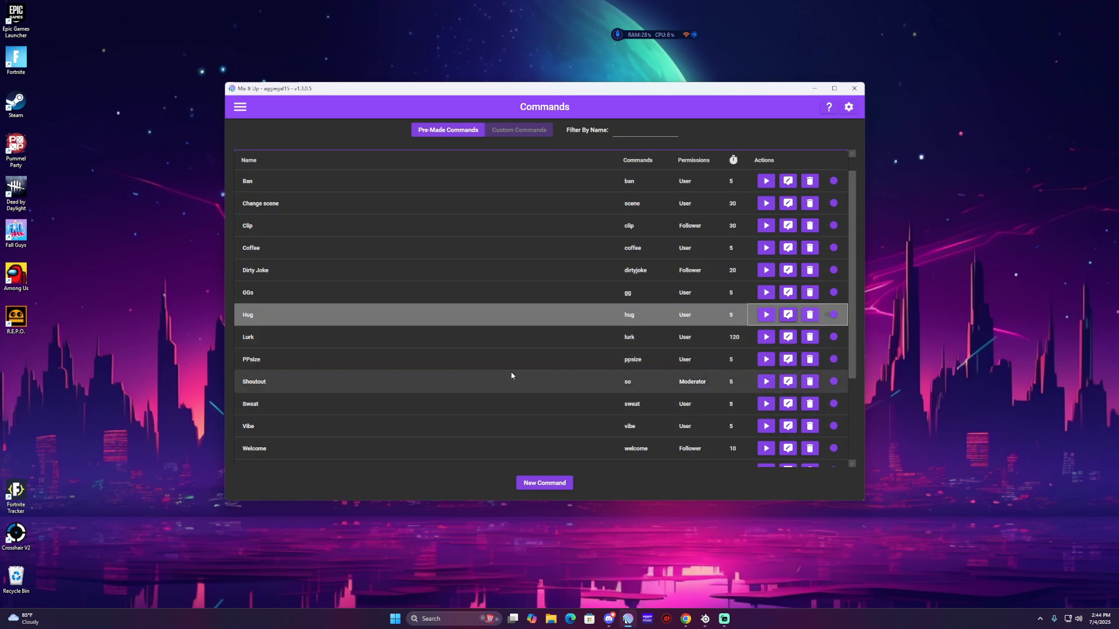
pyautogui.scroll(2, 407, 327)
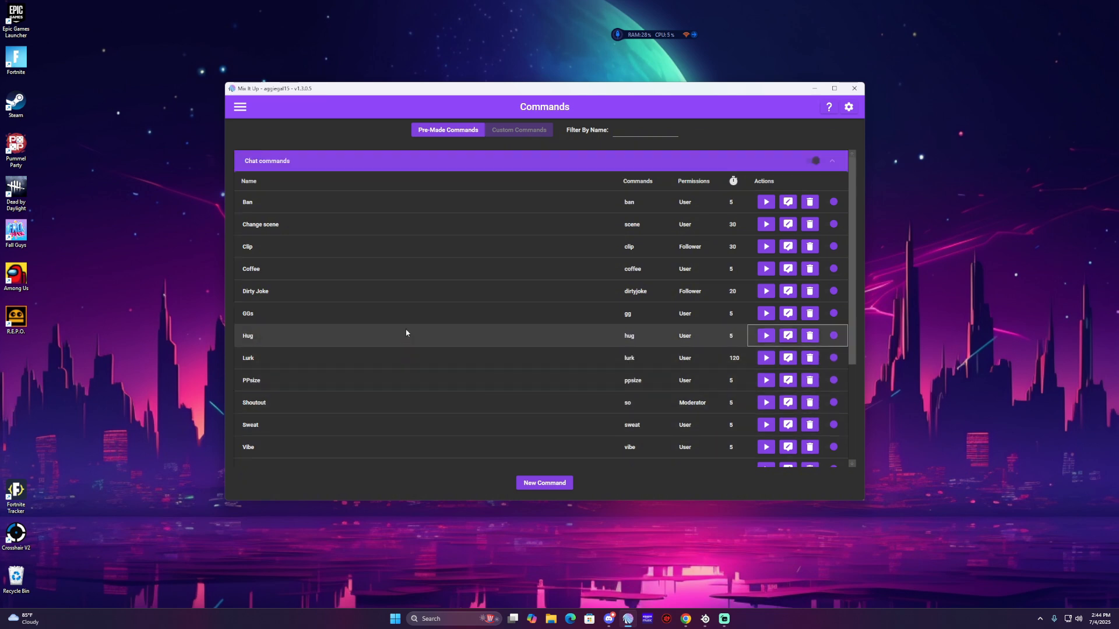
pyautogui.click(362, 165)
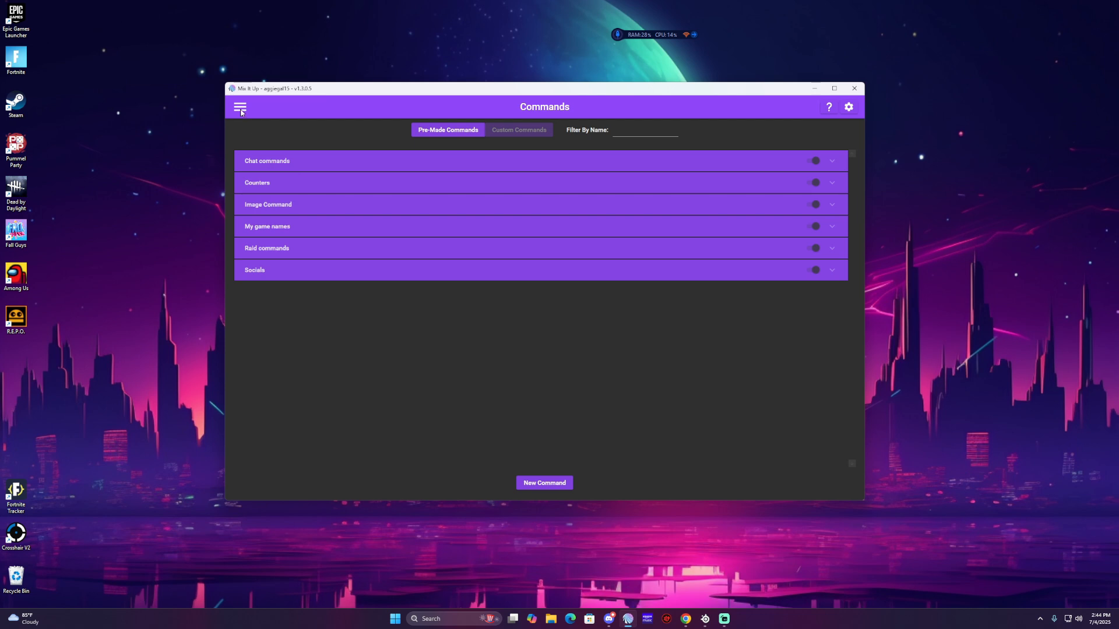
pyautogui.click(848, 107)
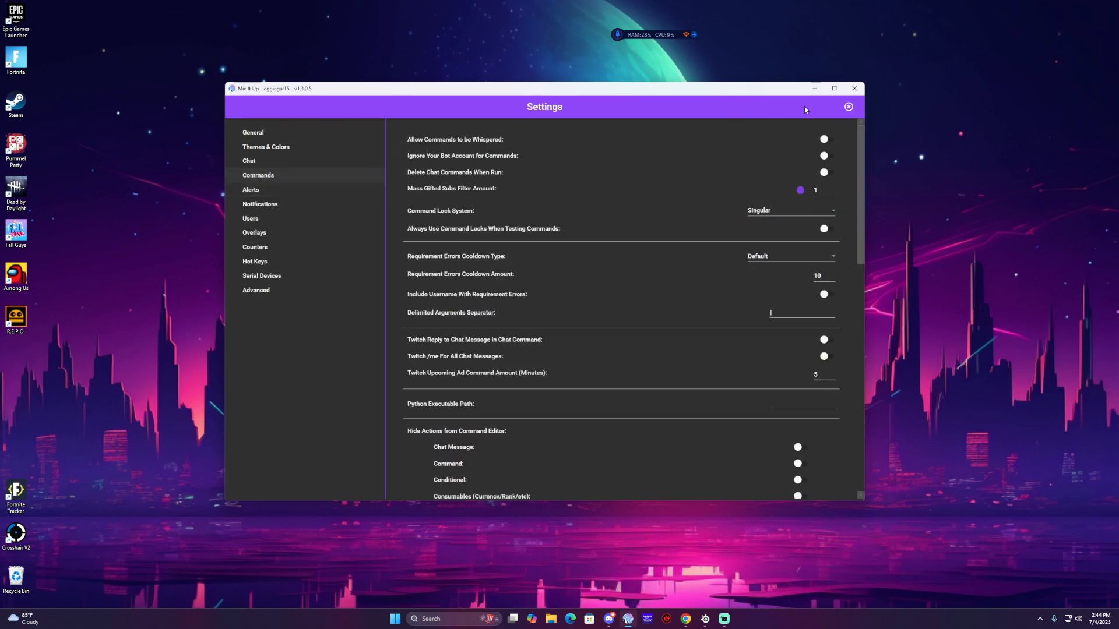
pyautogui.click(849, 107)
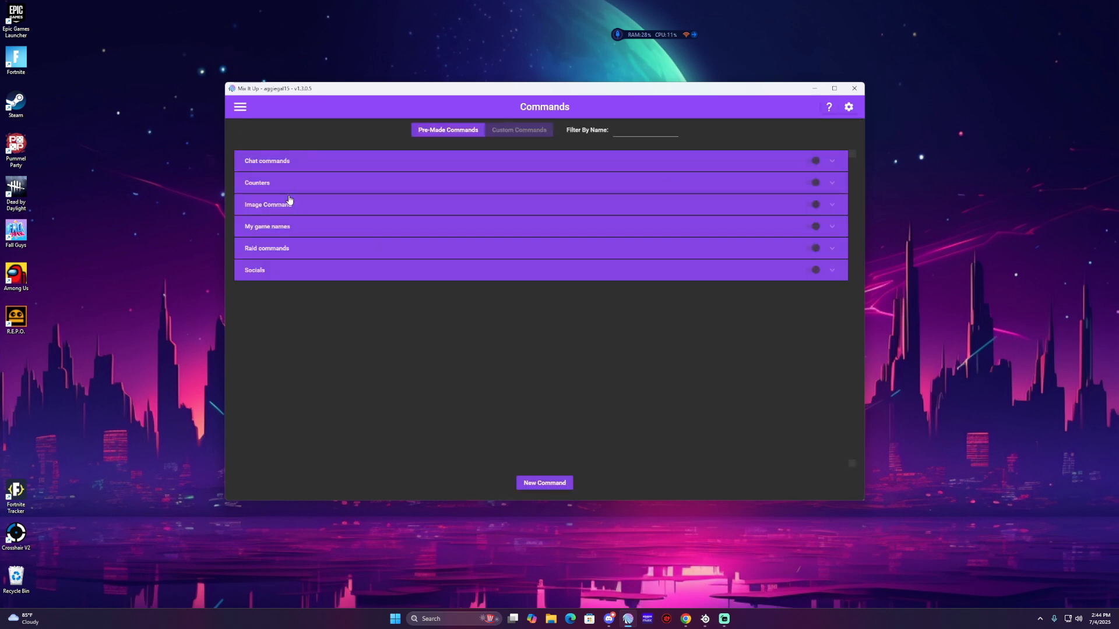
pyautogui.click(293, 204)
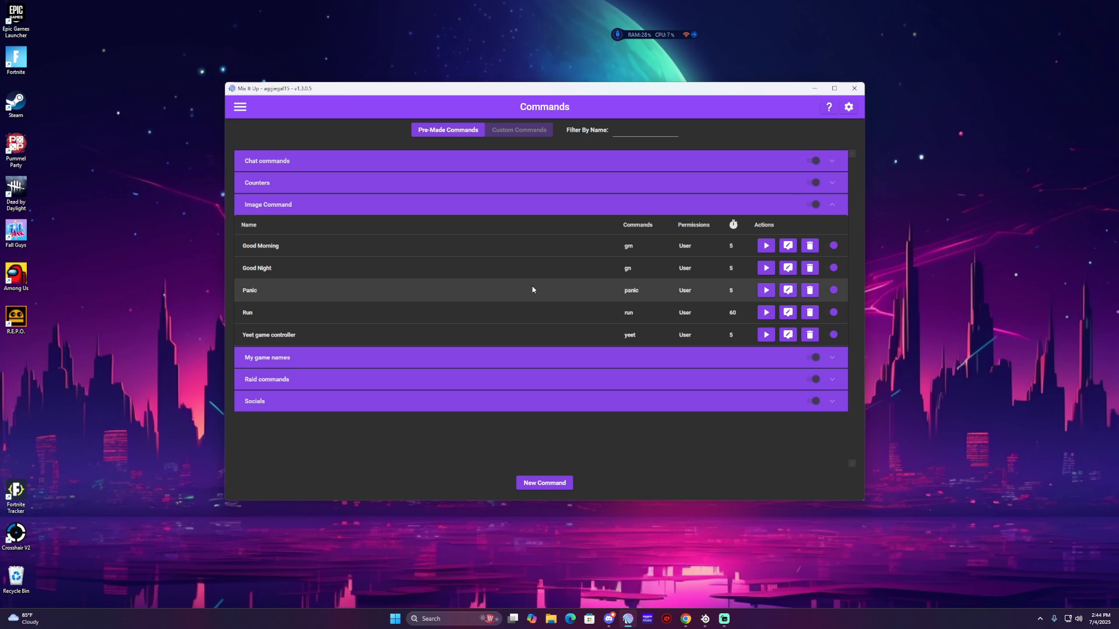
# Examine the Command Lock System options and their descriptions in the command settings, and return to the Commands page
pyautogui.click(849, 106)
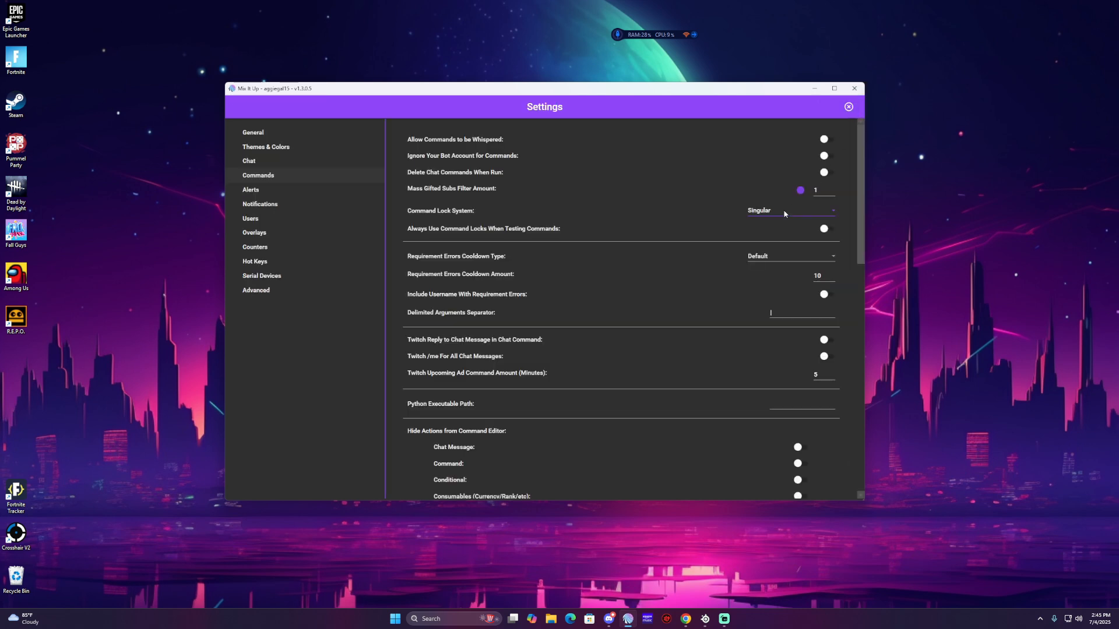
pyautogui.click(768, 212)
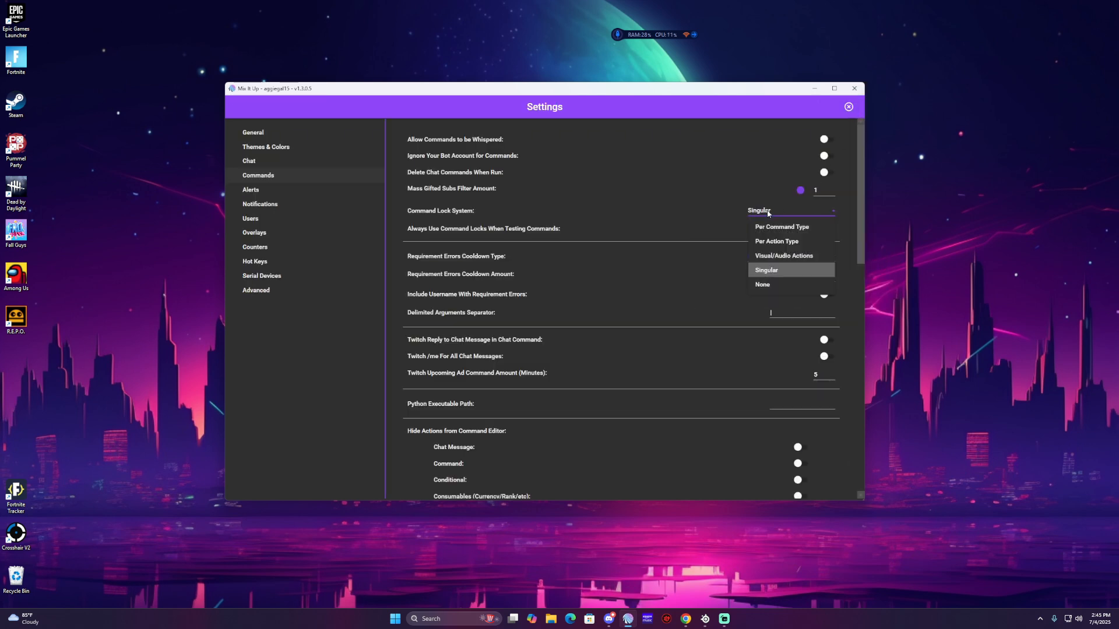
pyautogui.click(767, 212)
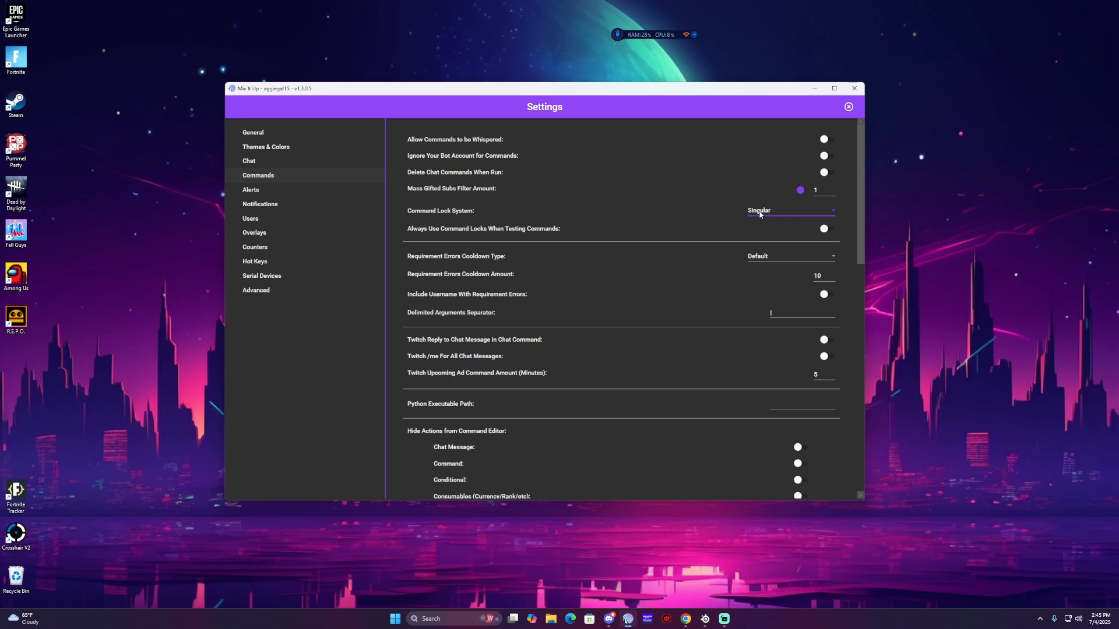
pyautogui.moveTo(770, 211)
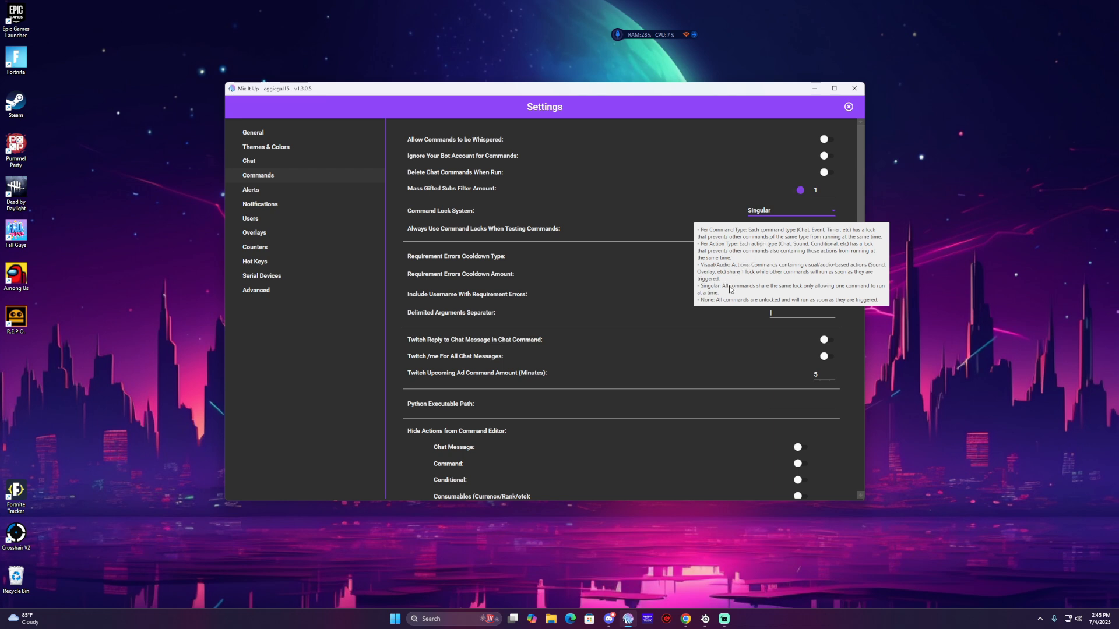
pyautogui.click(758, 215)
pyautogui.click(766, 215)
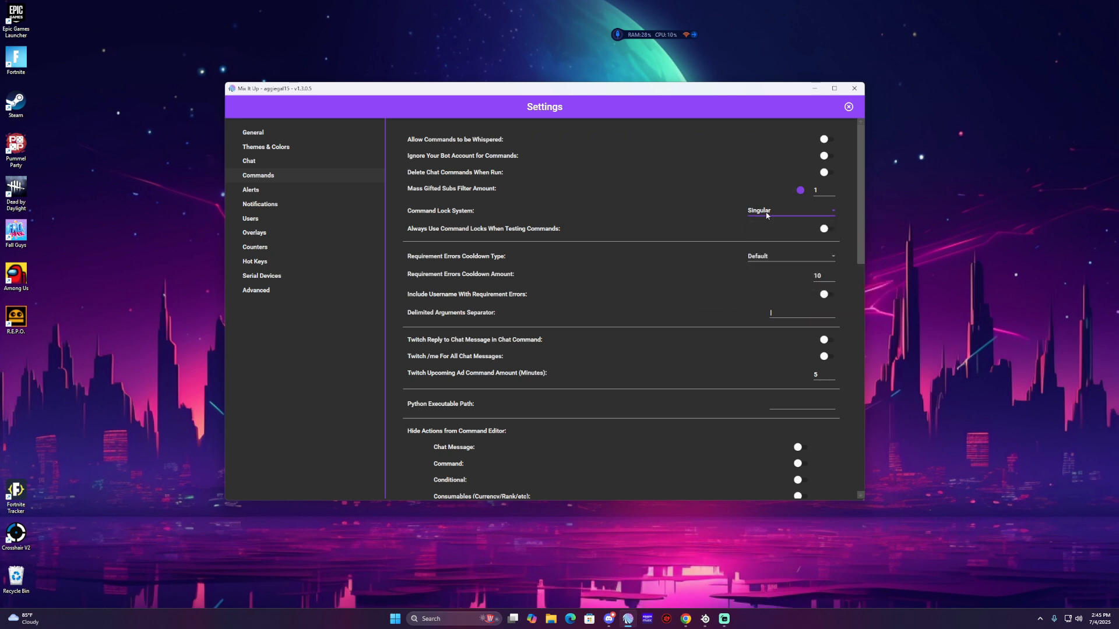
pyautogui.click(766, 215)
pyautogui.click(766, 217)
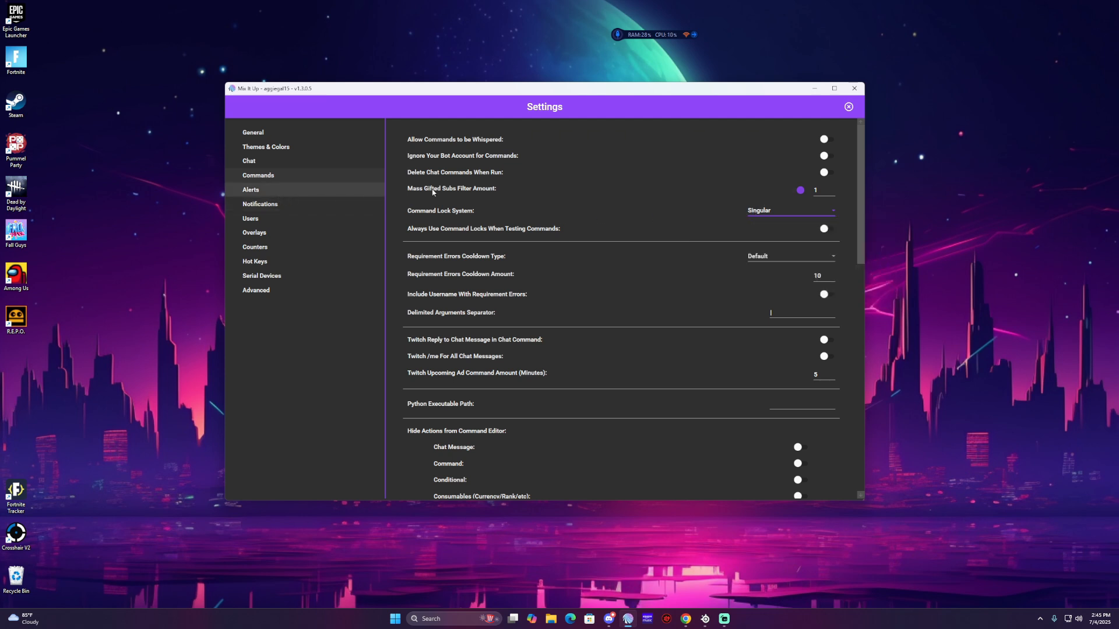
pyautogui.click(848, 106)
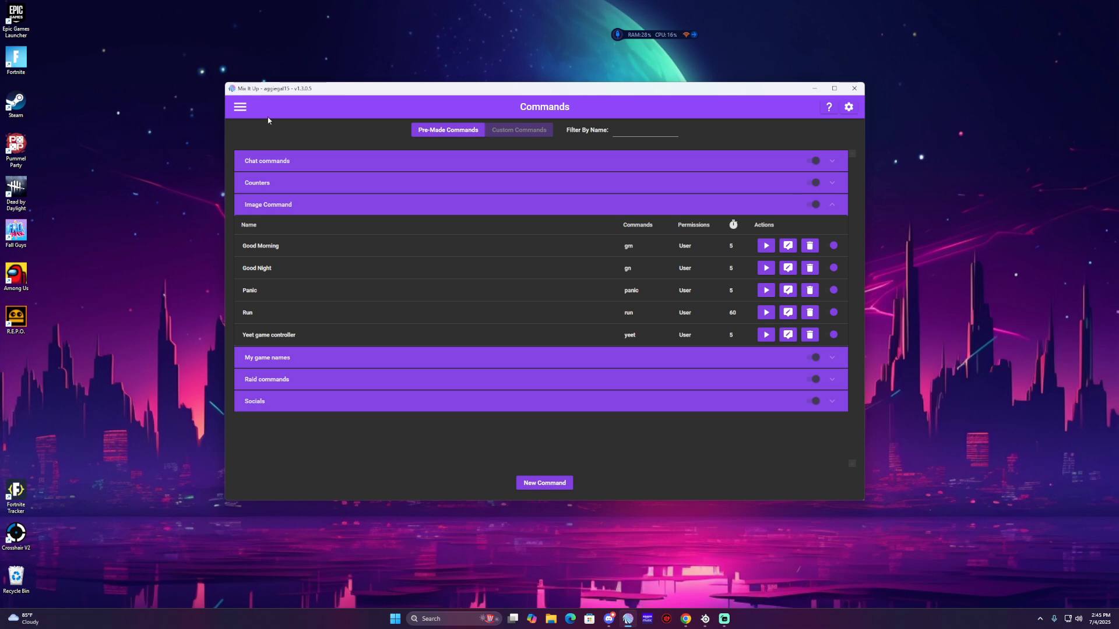
# Collapse the Image Command group, go to the Events page, and review the list of Twitch events
pyautogui.click(303, 210)
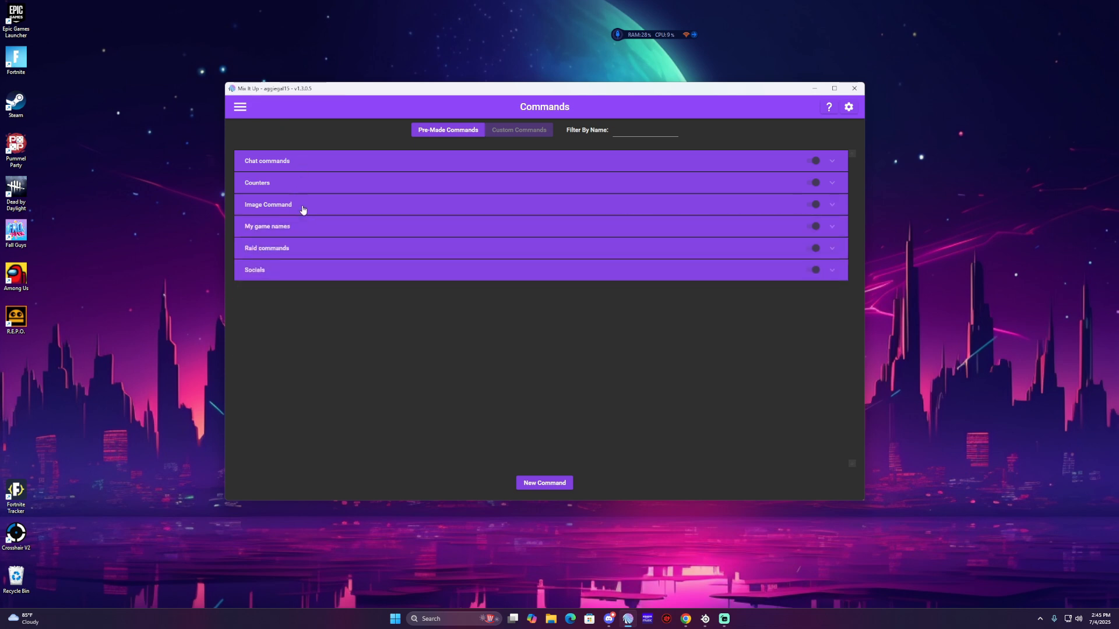
pyautogui.click(241, 110)
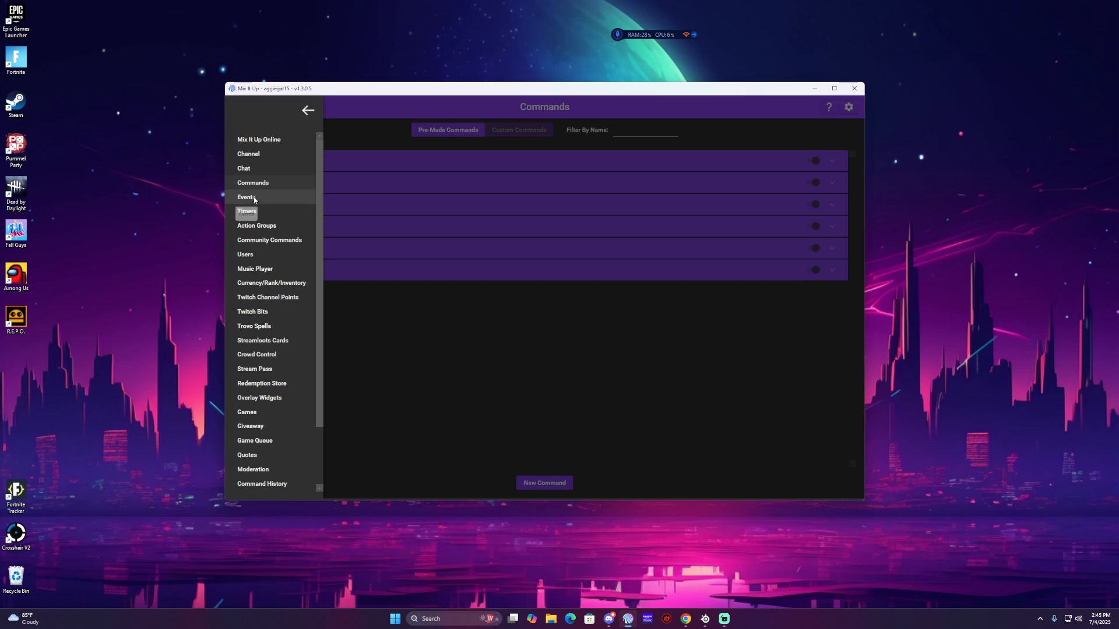
pyautogui.click(251, 198)
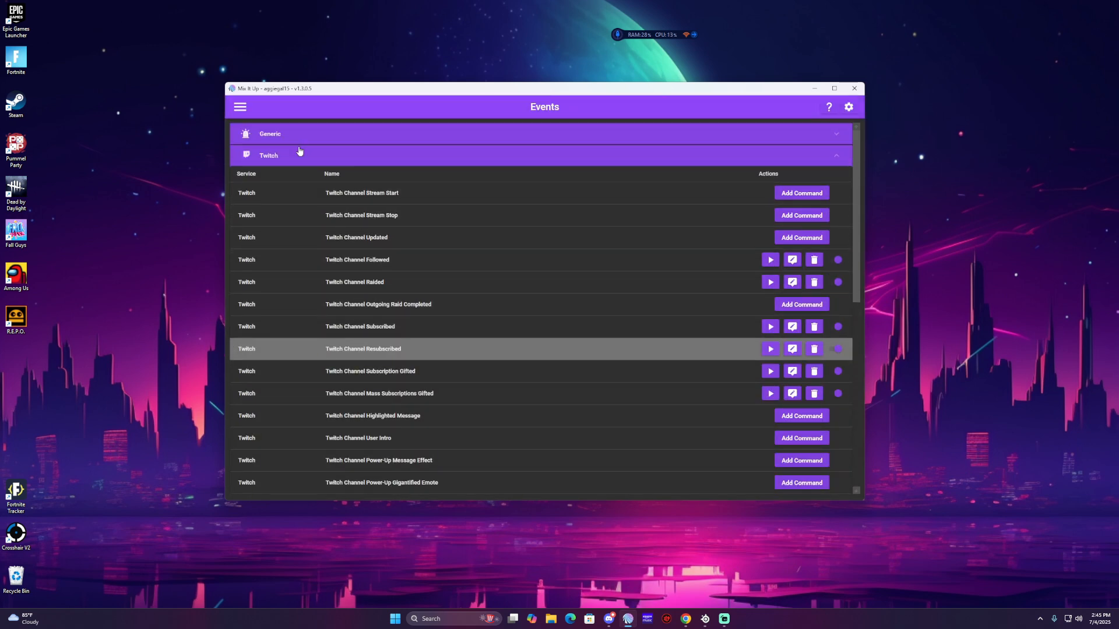
pyautogui.click(409, 161)
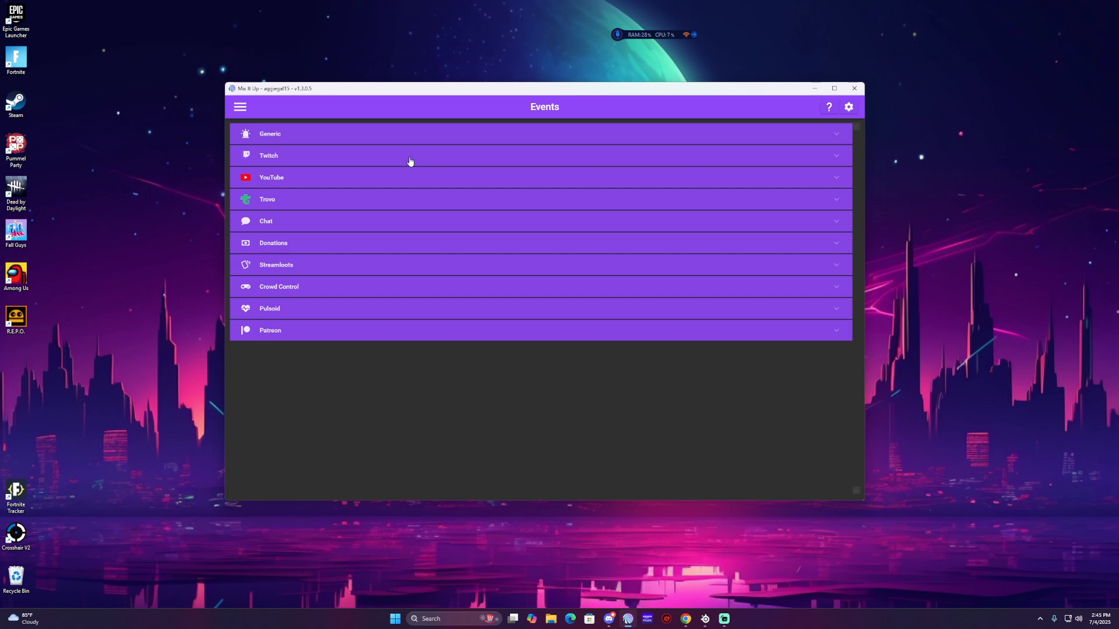
pyautogui.click(307, 162)
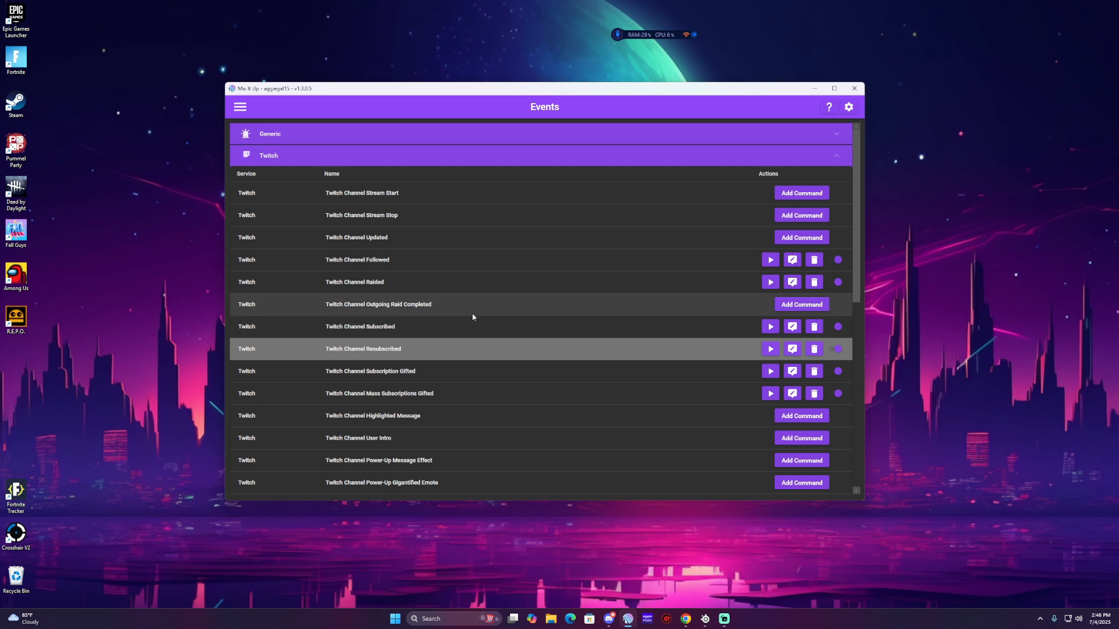
pyautogui.scroll(-7, 488, 334)
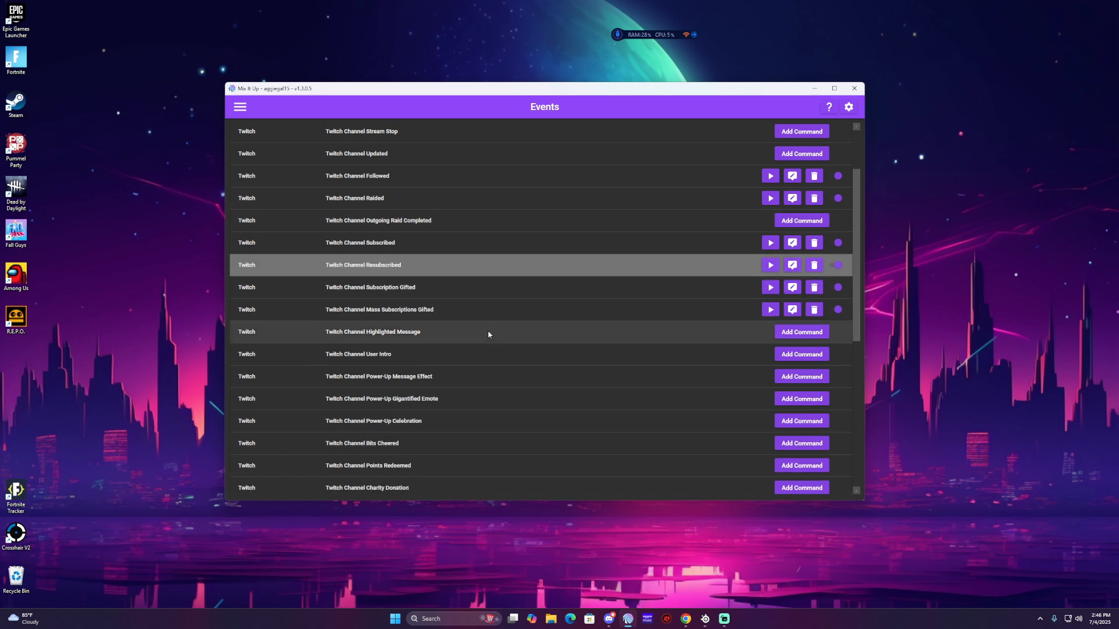
pyautogui.scroll(-2, 527, 404)
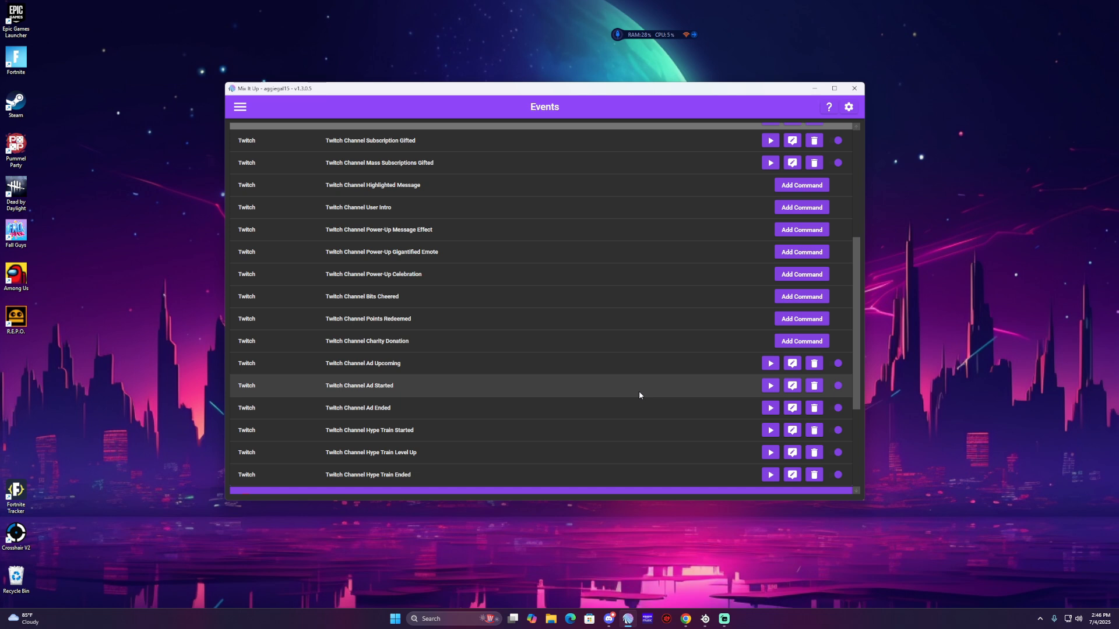
# Check the Wait action's amount in the Twitch Channel Hype Train Started command, and close its editor
pyautogui.scroll(1, 638, 394)
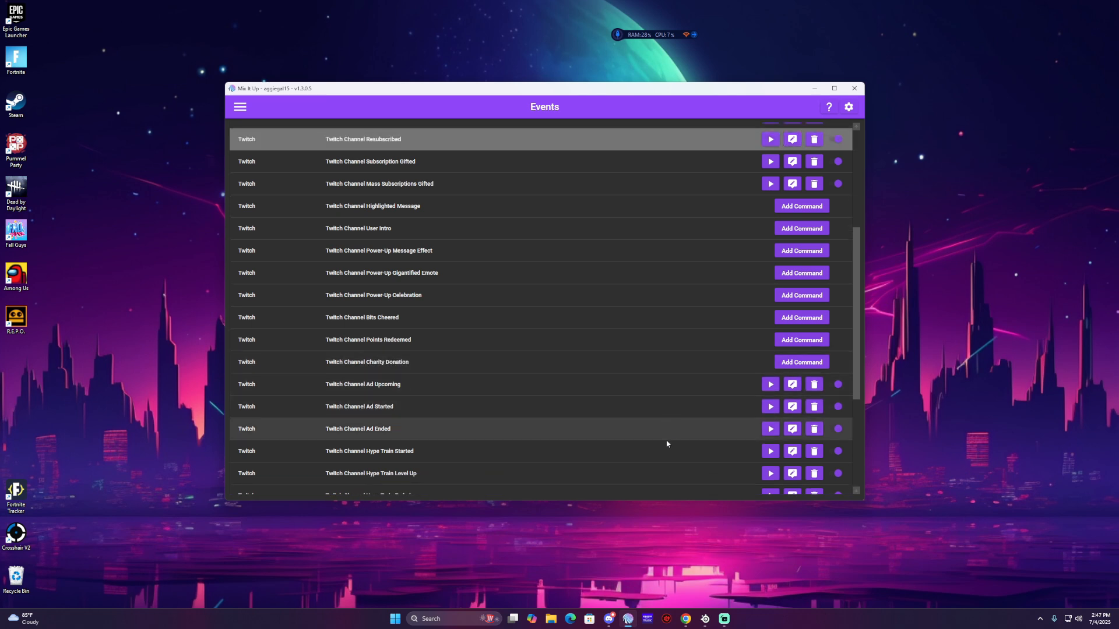
pyautogui.click(793, 455)
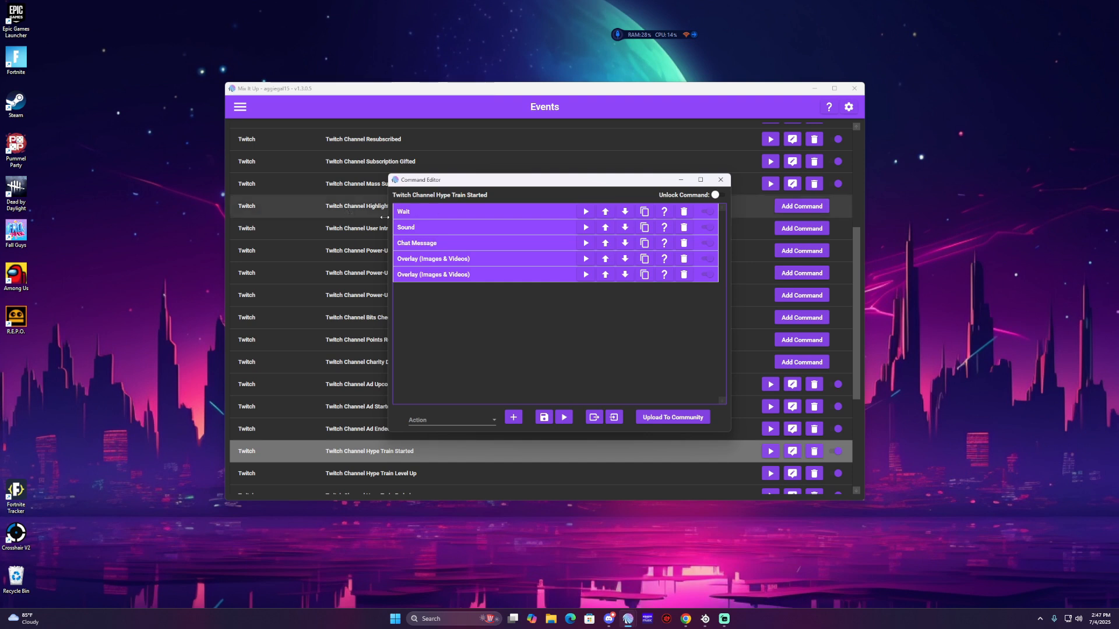
pyautogui.click(470, 212)
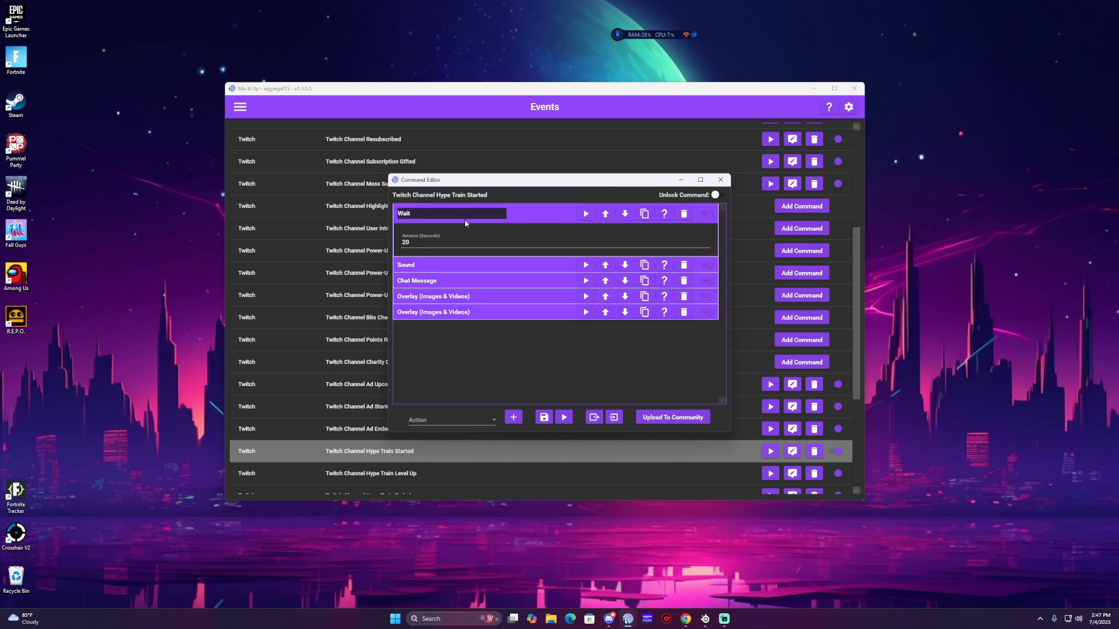
pyautogui.click(425, 242)
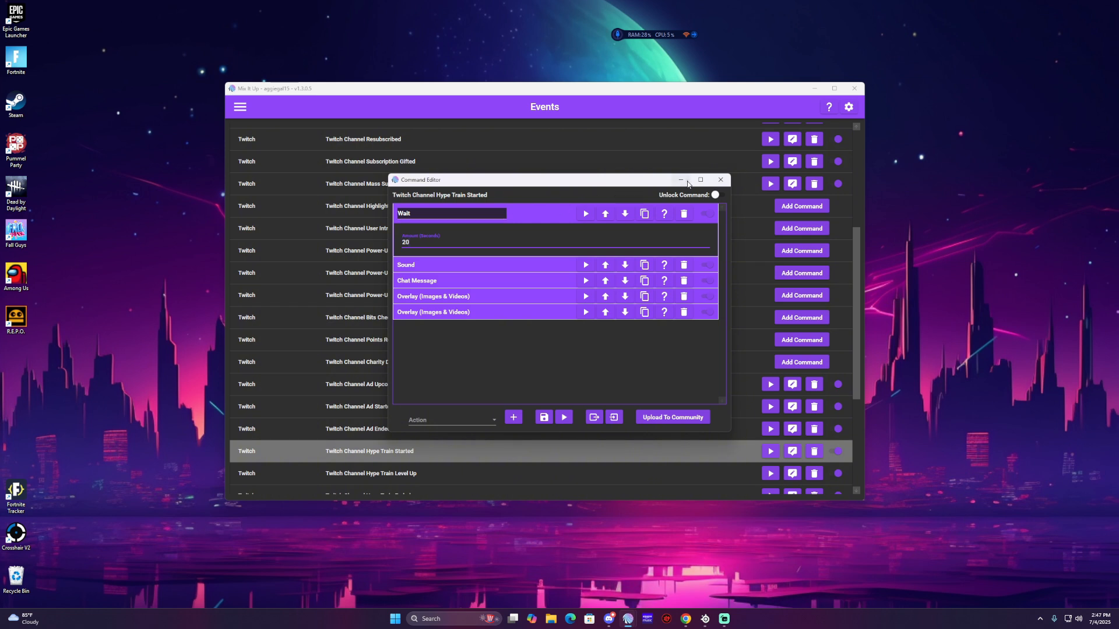
pyautogui.click(720, 182)
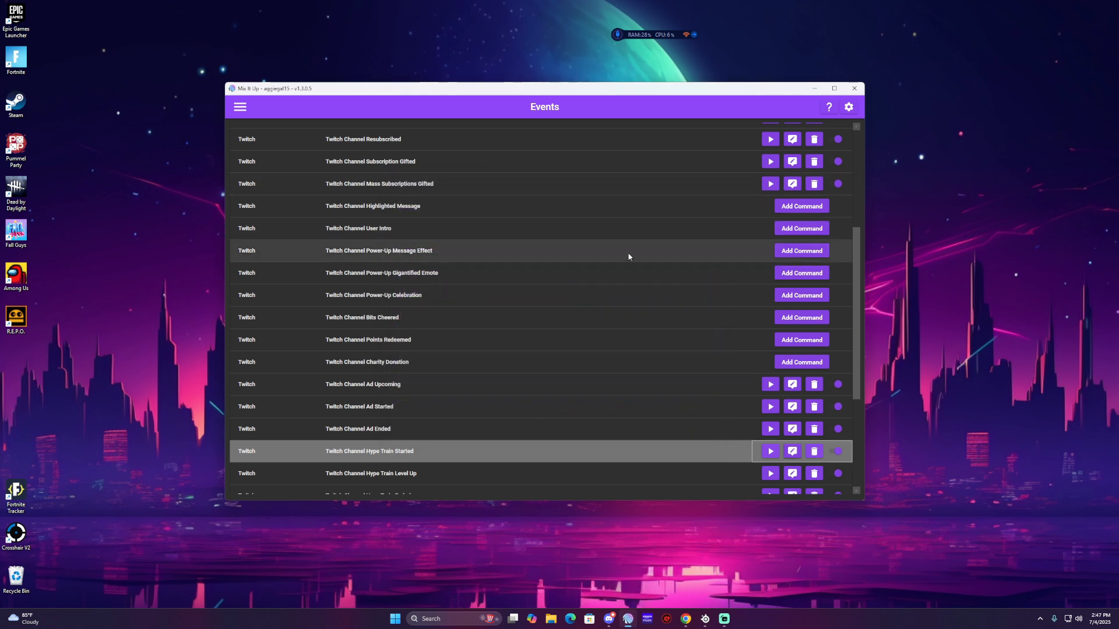
# Check the first Wait action's amount in the Twitch Channel Subscribed command, and close its editor
pyautogui.scroll(1, 596, 288)
pyautogui.scroll(2, 648, 280)
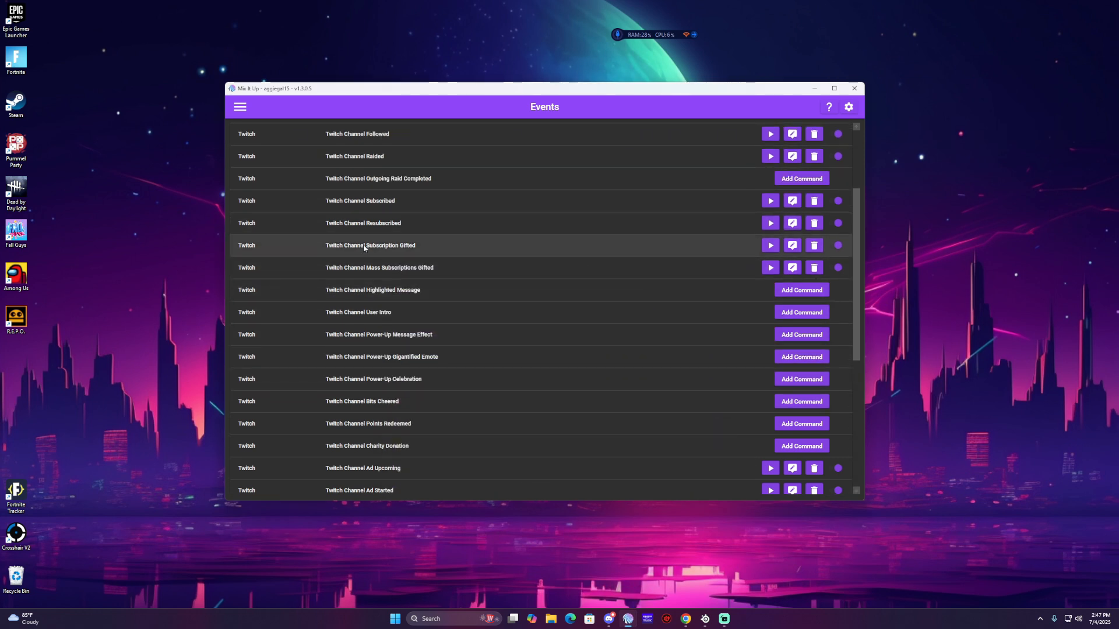
pyautogui.click(793, 201)
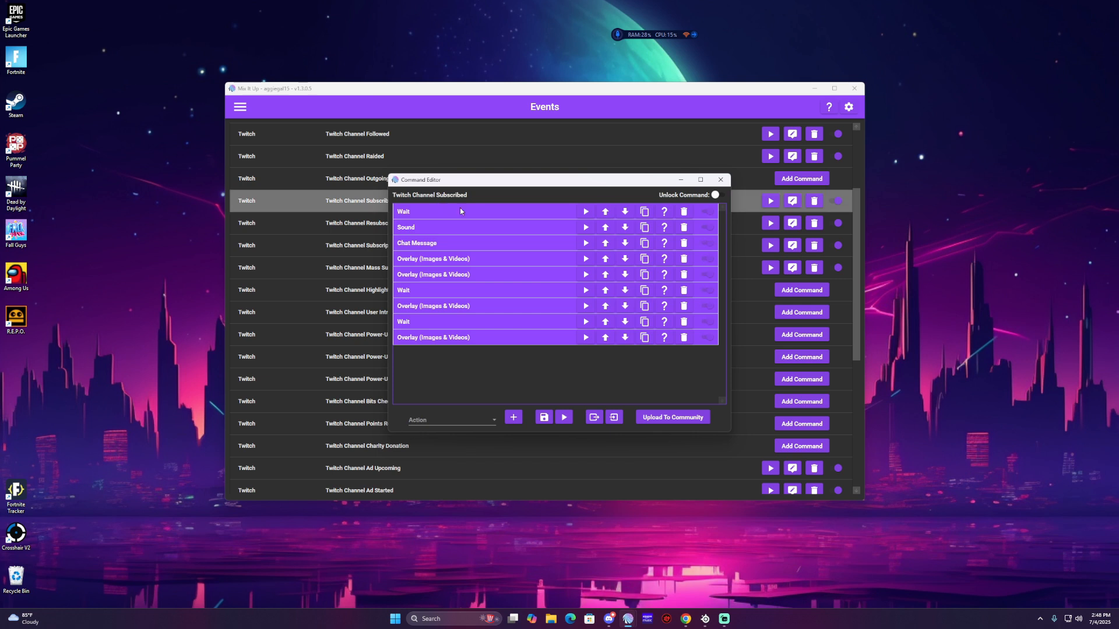
pyautogui.click(466, 212)
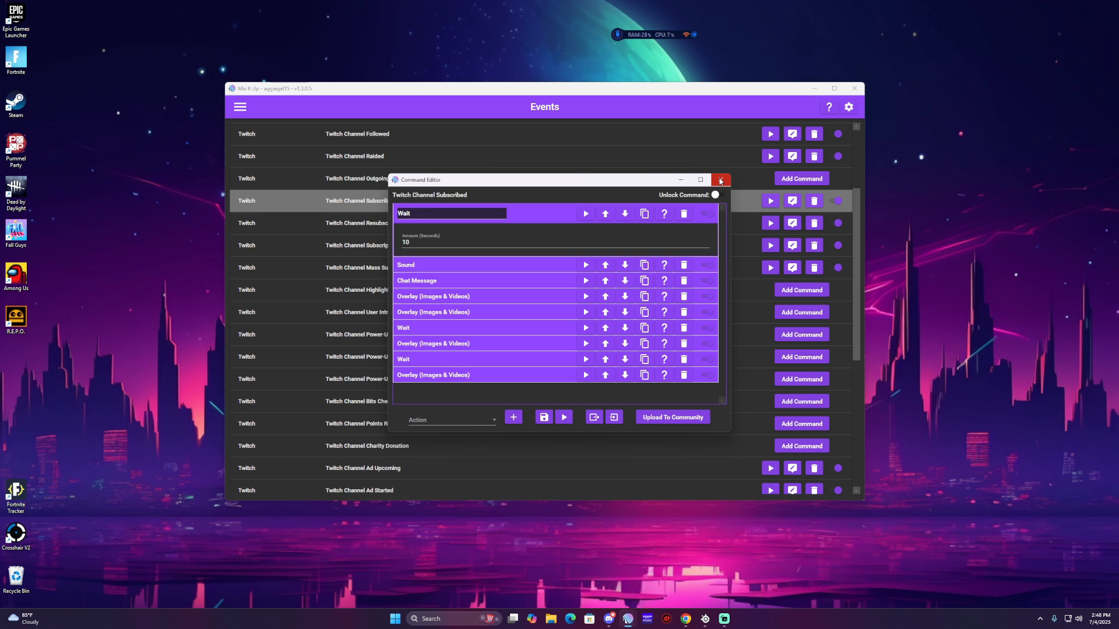
pyautogui.click(720, 181)
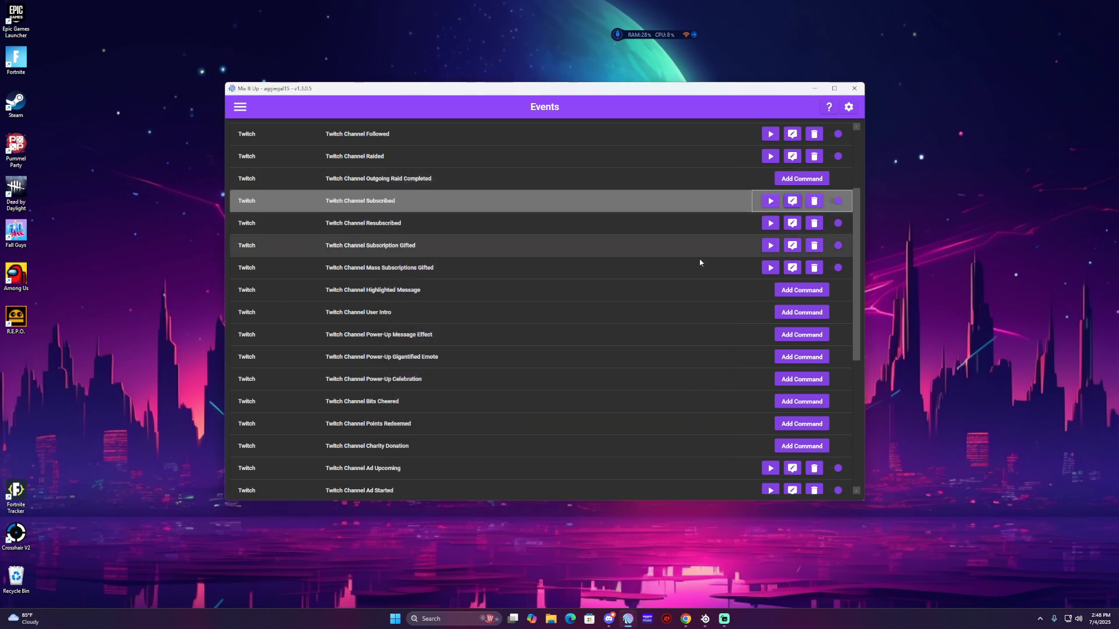
# Review the action order of the Twitch Channel Raided and Twitch Channel Followed commands, closing each editor
pyautogui.scroll(1, 705, 290)
pyautogui.scroll(1, 705, 289)
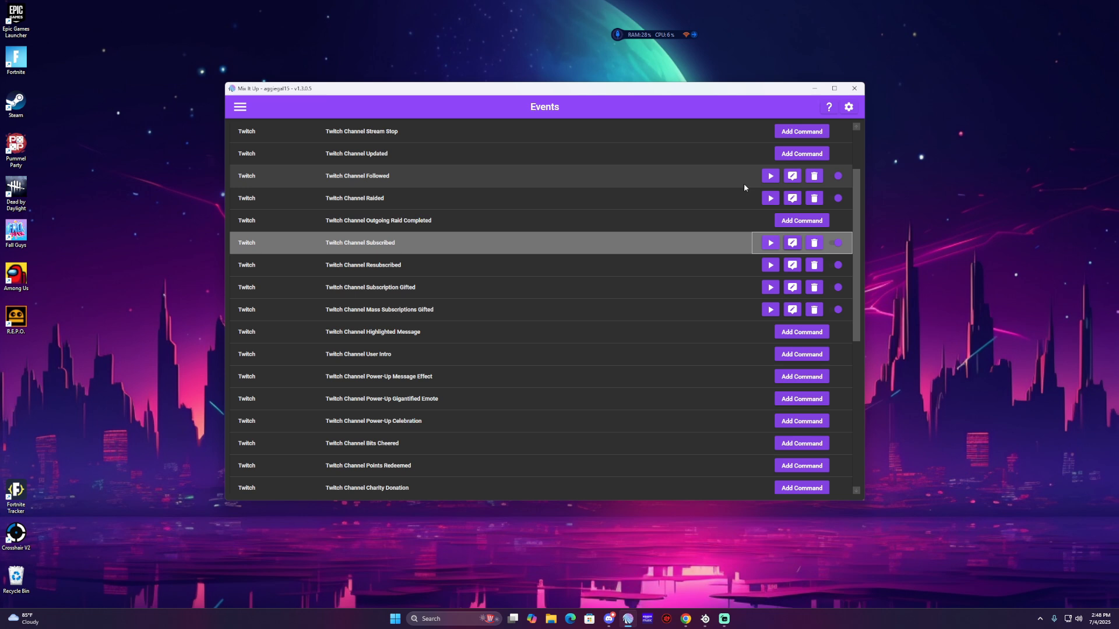
pyautogui.click(792, 199)
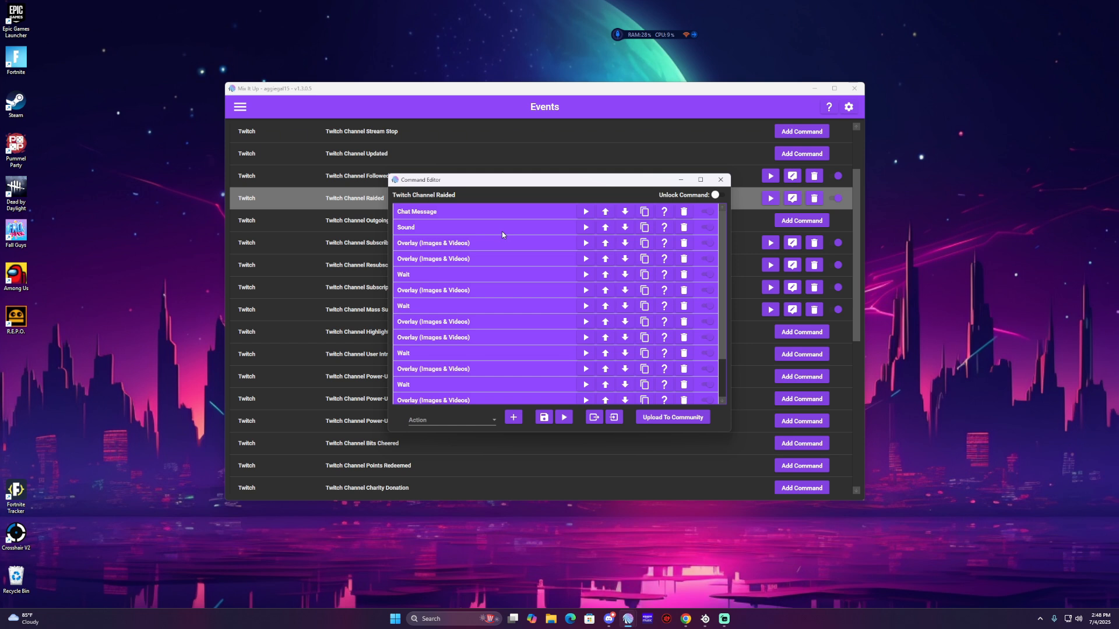
pyautogui.click(719, 180)
pyautogui.click(792, 176)
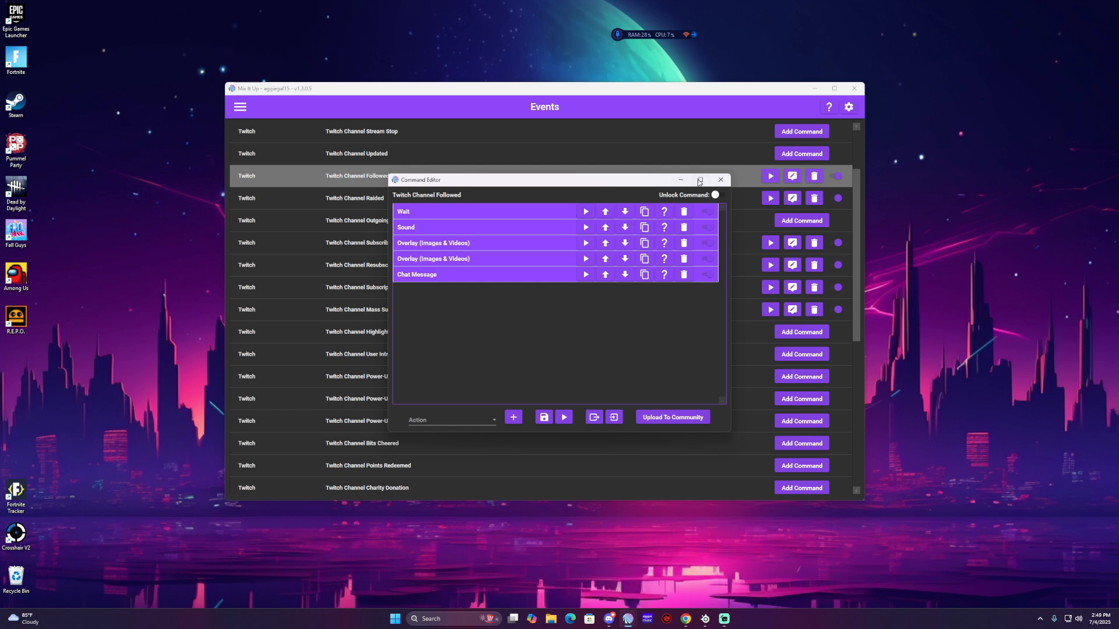
pyautogui.click(719, 180)
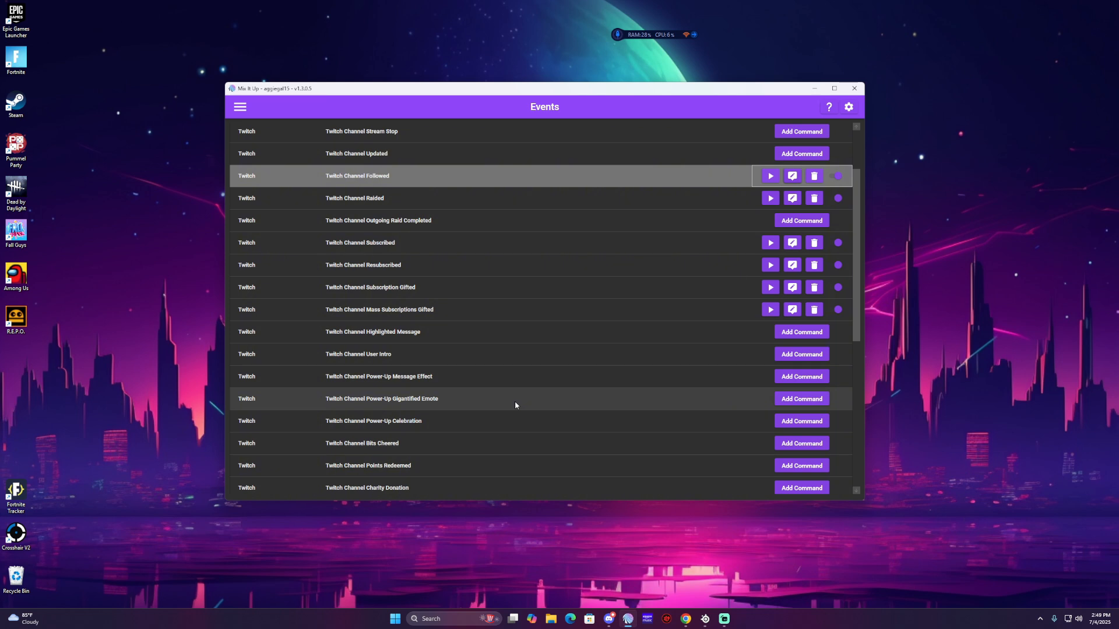
# Reopen the Twitch Channel Followed command for editing and add a Wait action to it
pyautogui.click(792, 181)
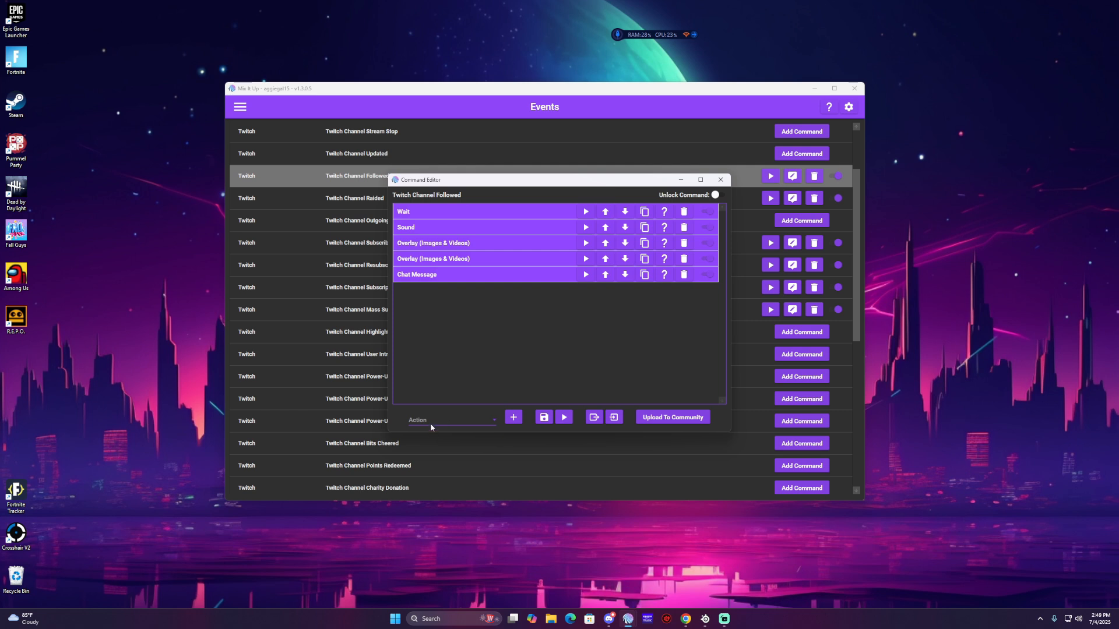
pyautogui.click(435, 421)
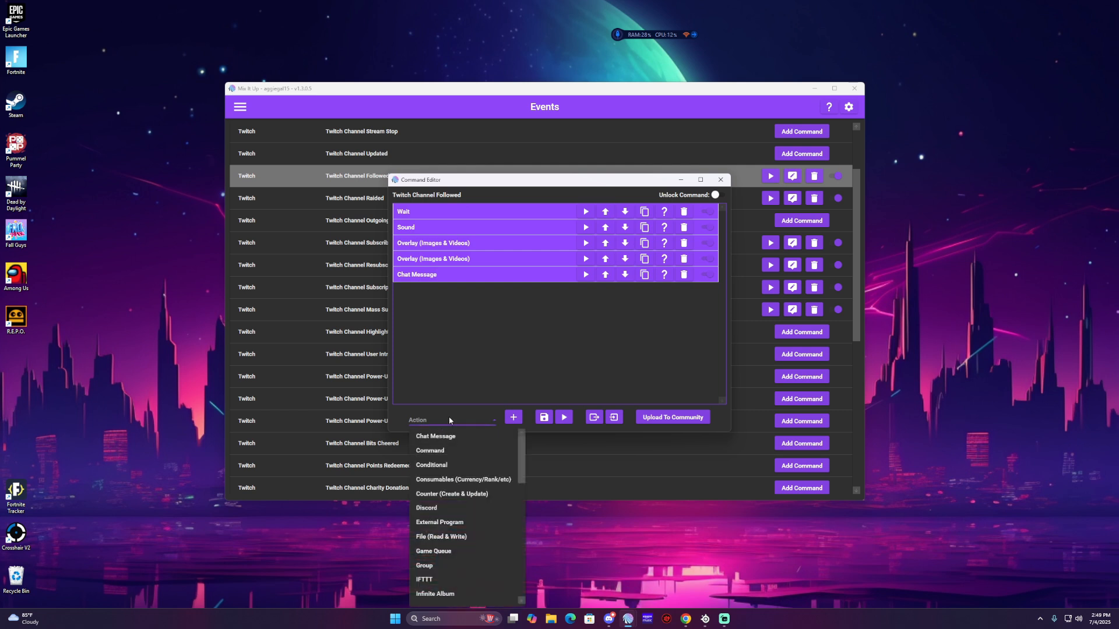
pyautogui.scroll(-10, 464, 491)
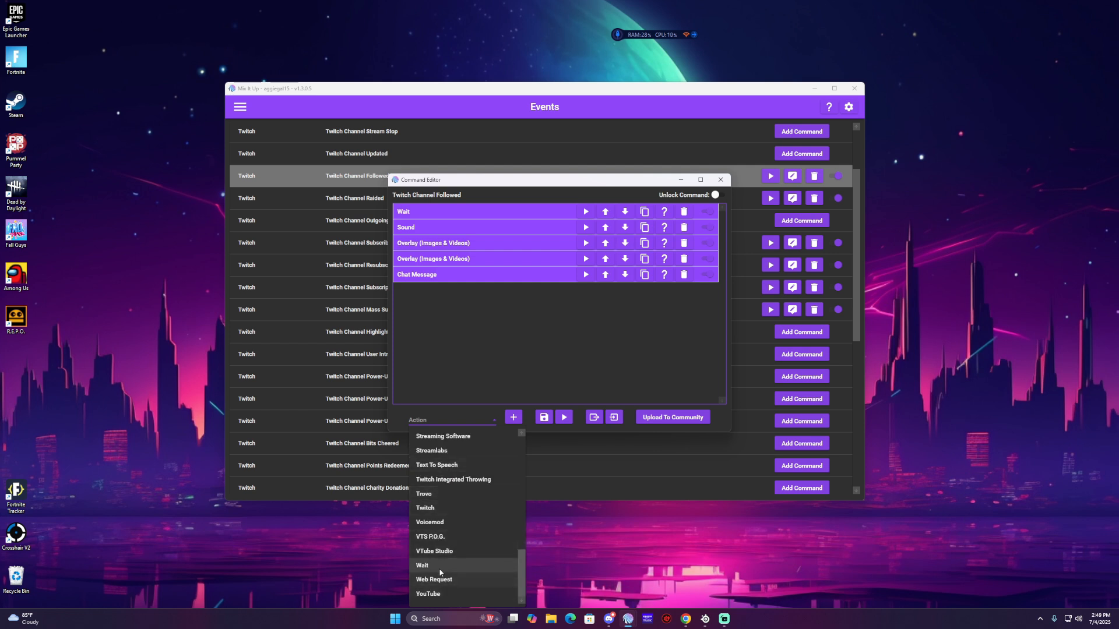
pyautogui.click(440, 568)
pyautogui.click(513, 417)
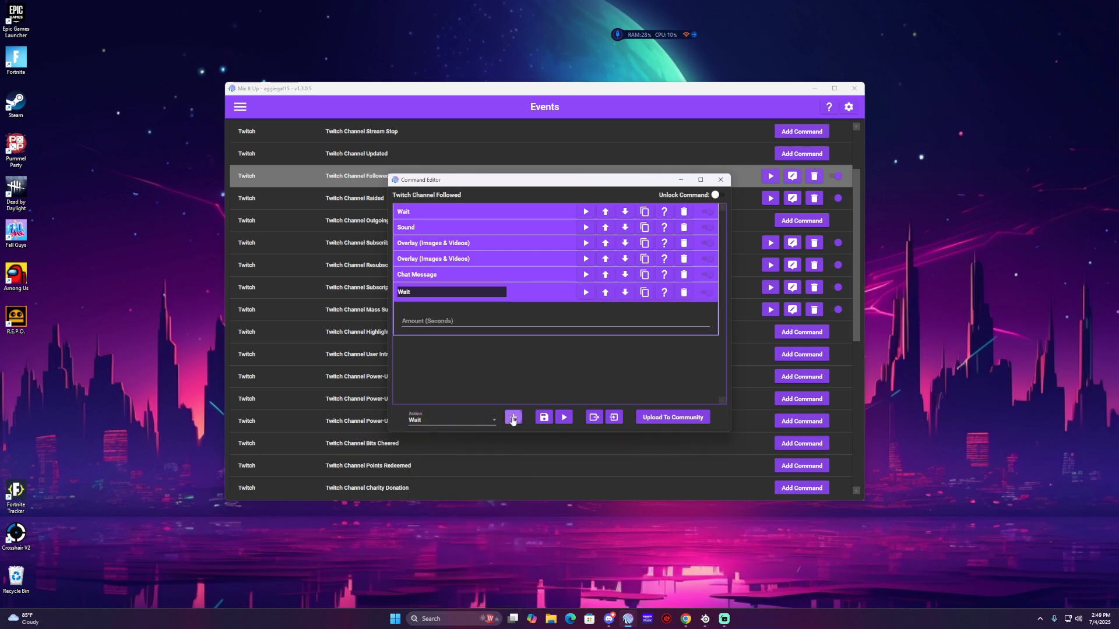
# Move the new Wait action up until it sits directly above the Sound action
pyautogui.click(604, 294)
pyautogui.click(605, 276)
pyautogui.click(605, 260)
pyautogui.click(605, 244)
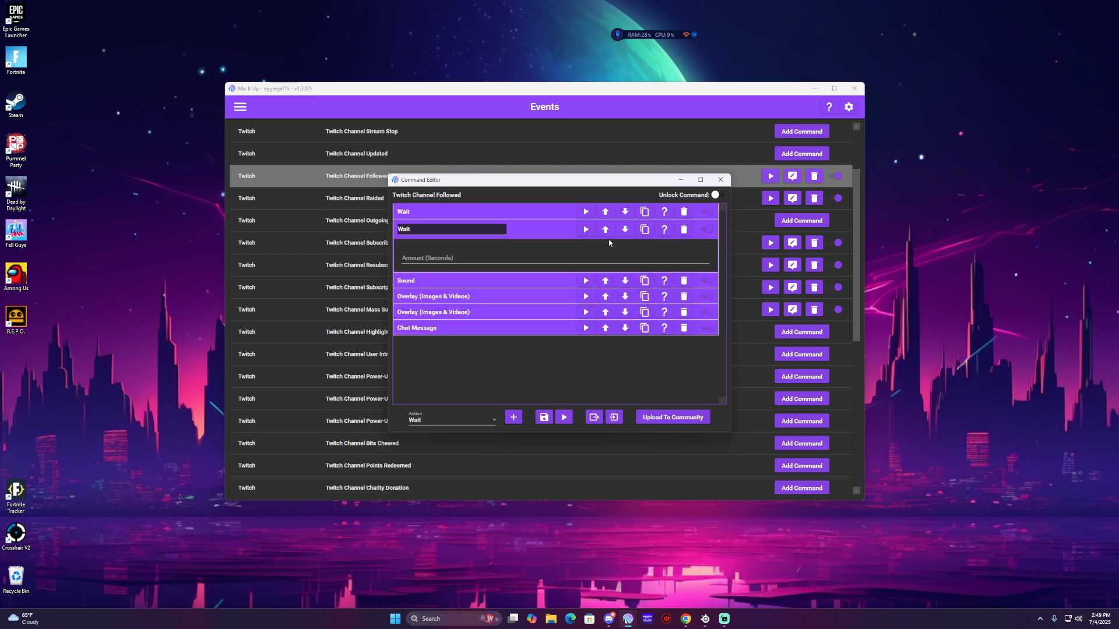
# Delete the added Wait action above Sound and close the command editor
pyautogui.click(684, 229)
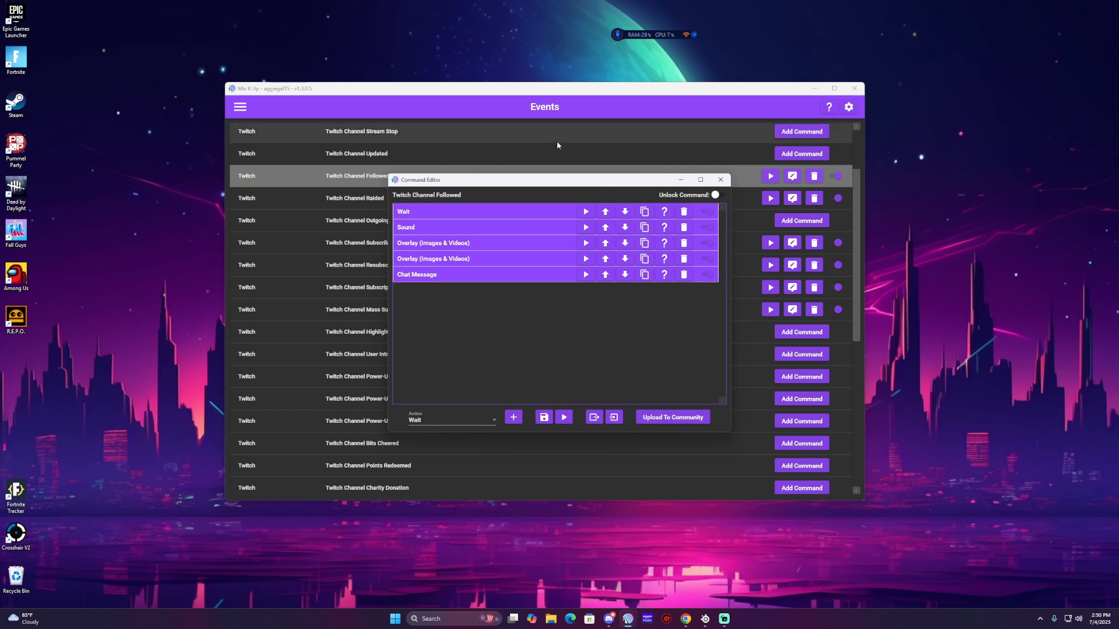
pyautogui.click(722, 183)
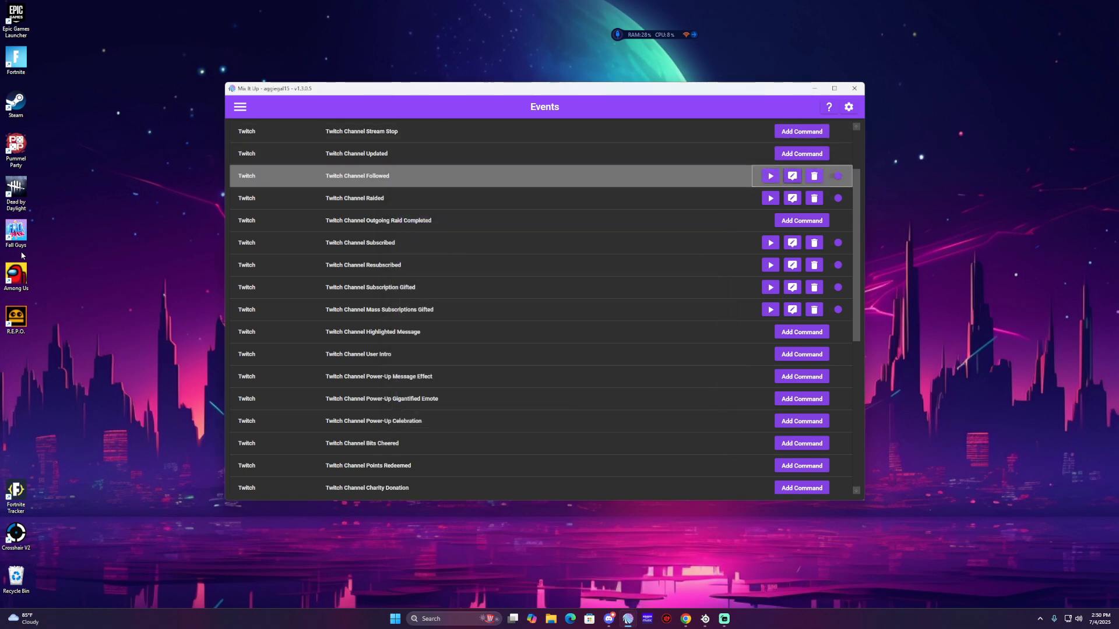